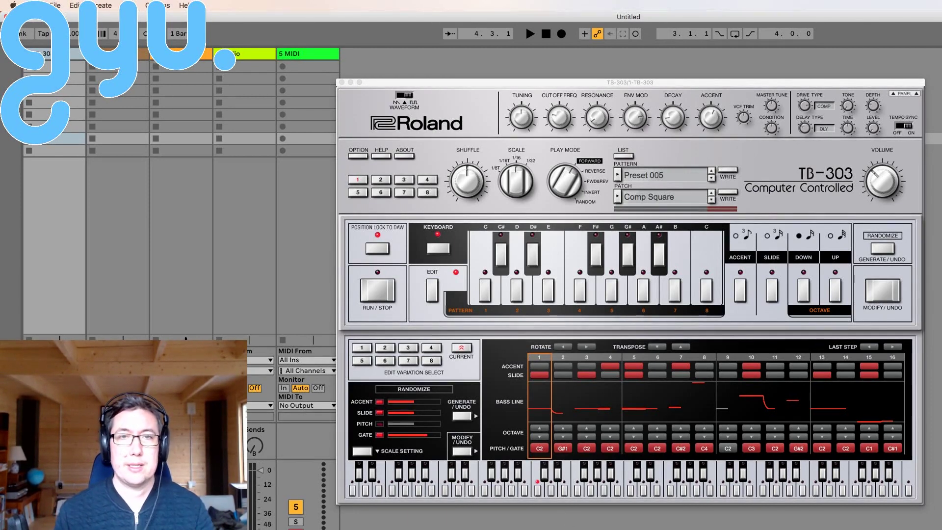
Audition the Preset 005 pattern with the Comp Square patch.
left_click(683, 198)
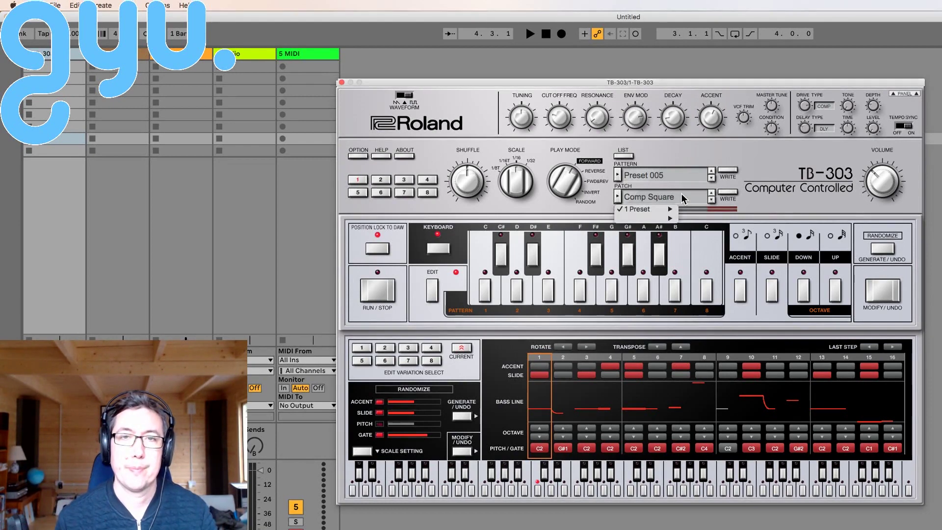
key("space")
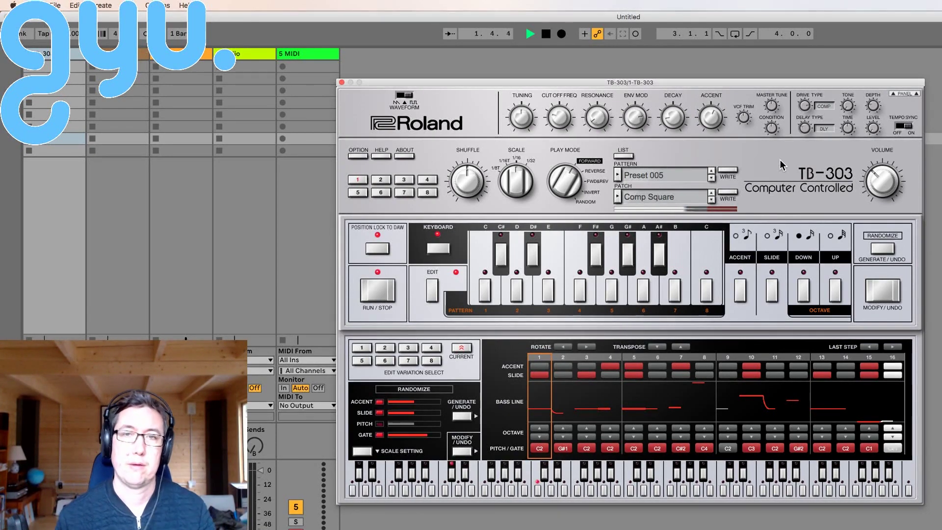
key("space")
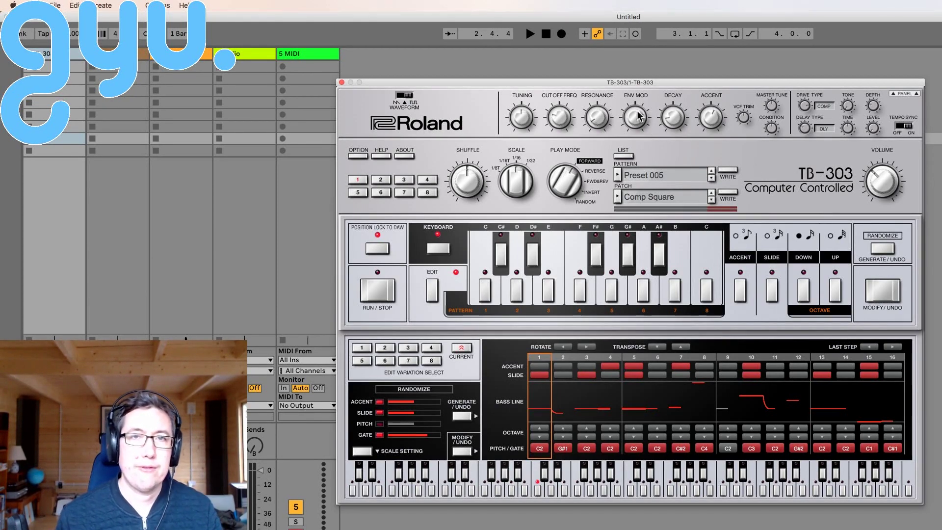
Collapse the extra tuning, drive and delay controls, and toggle the step editor off and back on.
left_click(916, 95)
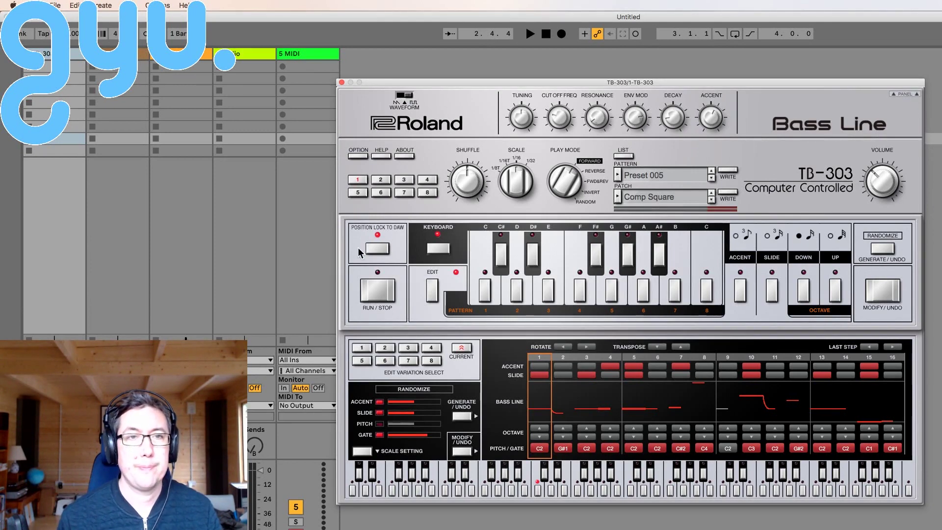
left_click(434, 302)
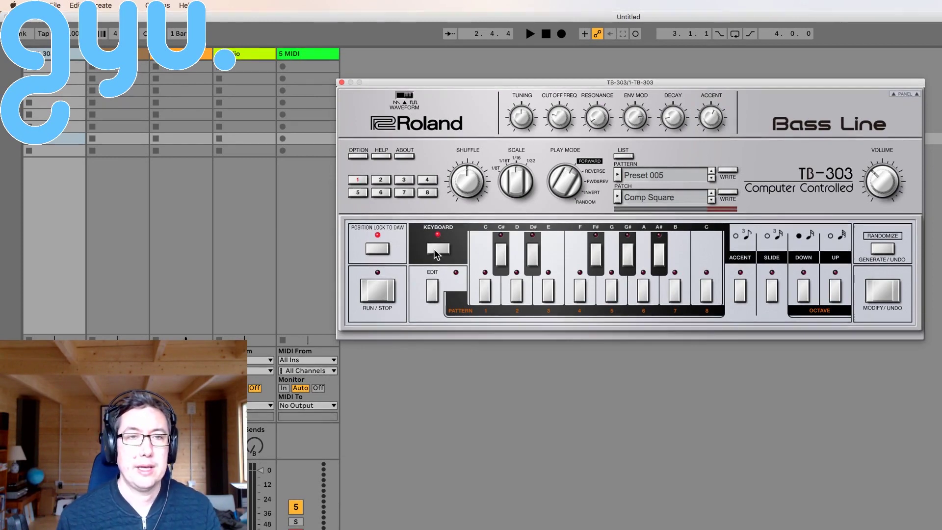
left_click(434, 292)
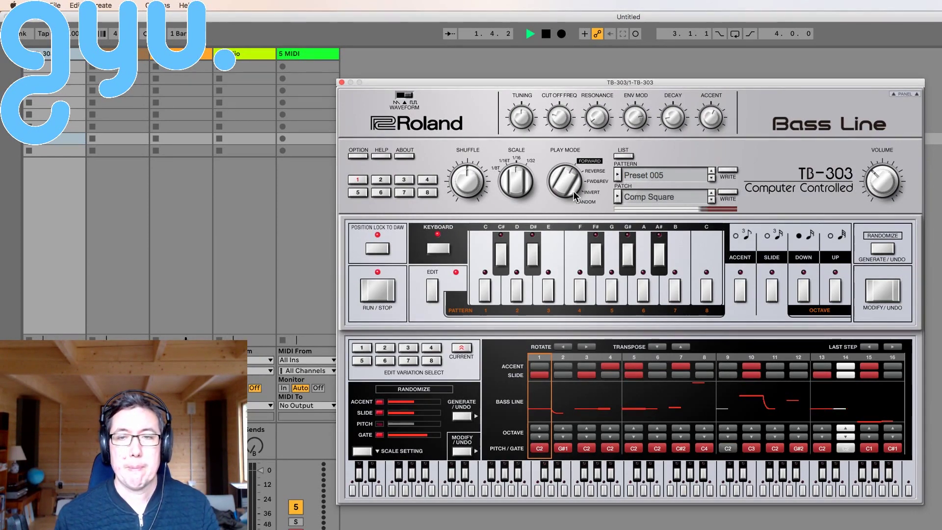
Lower step 11 by an octave to D#1, add accents to steps 1 and 2, and play the pattern.
key("space")
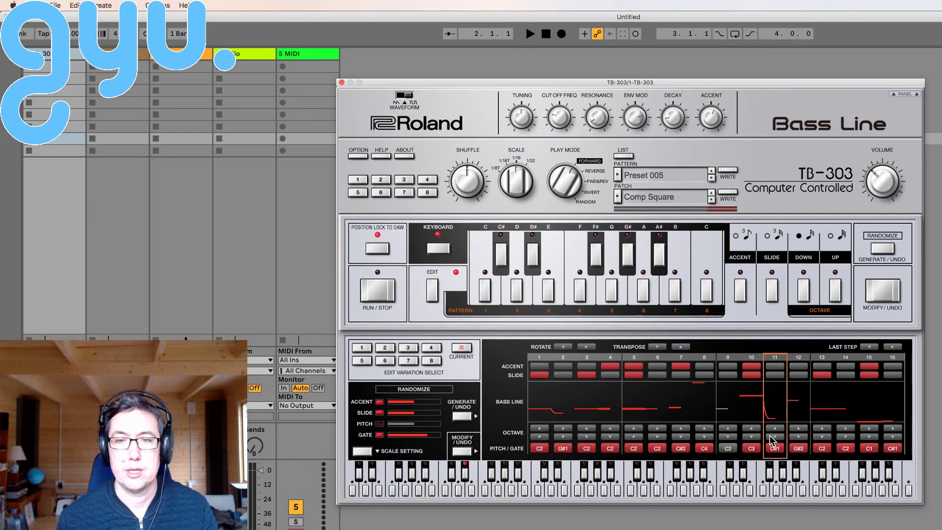
key("space")
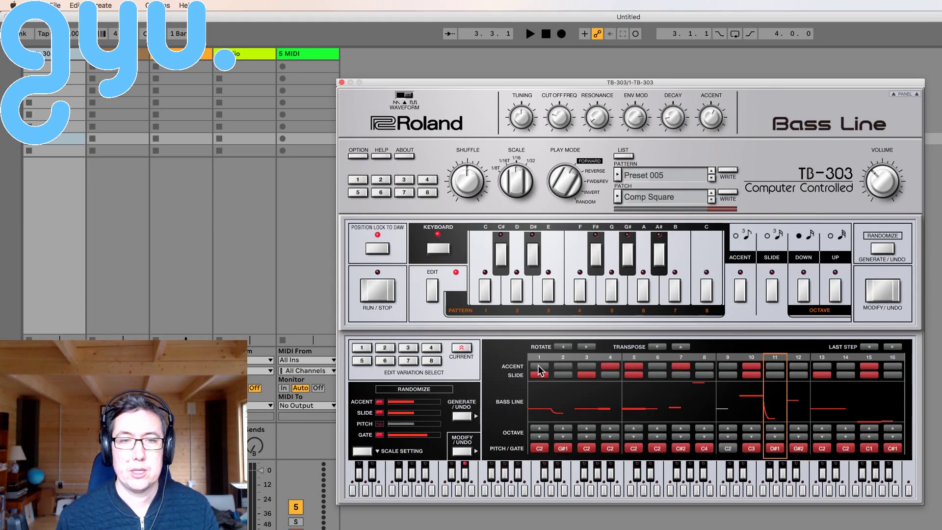
key("space")
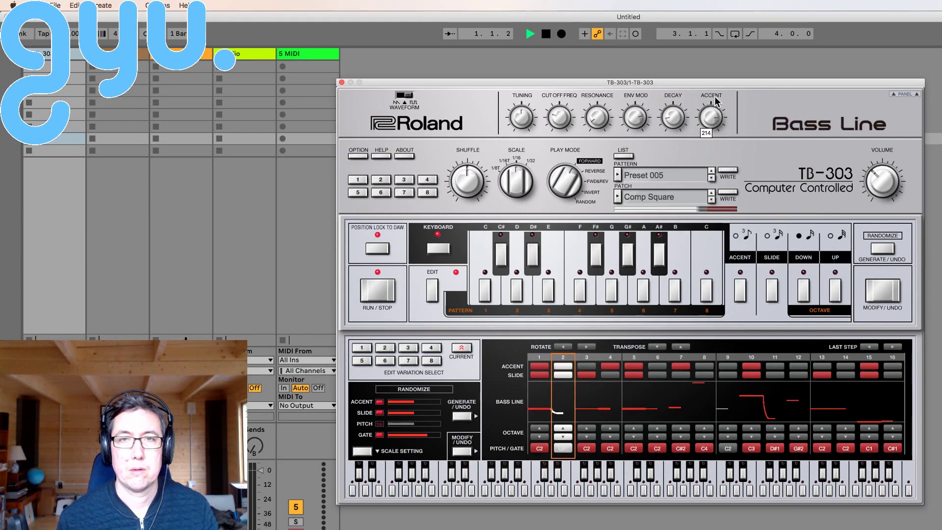
Set the resonance to 42 while the pattern plays.
mouse_move(592, 105)
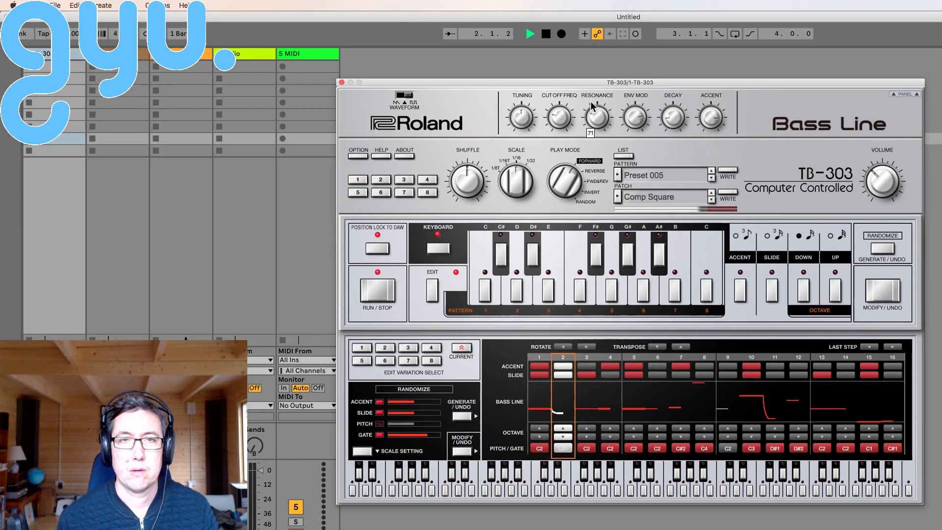
mouse_move(592, 105)
left_mouse_down()
mouse_move(585, 71)
mouse_move(588, 120)
left_mouse_up()
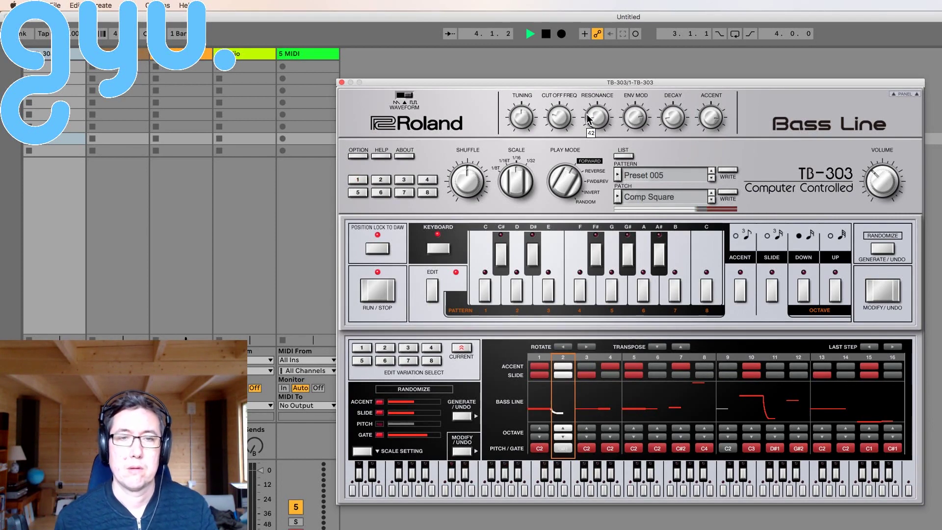
Raise step 1 to C3, lower step 4 to C0 and step 5 to C1, auditioning the pattern between changes.
key("space")
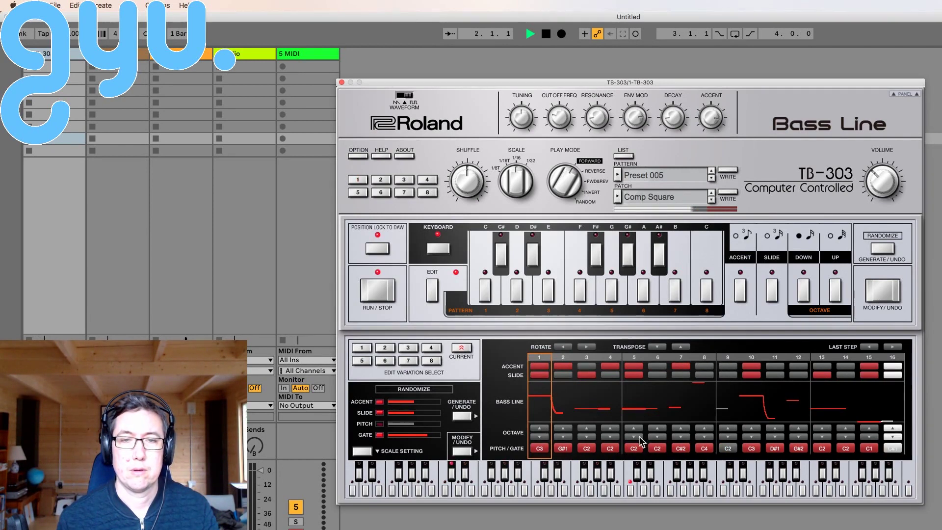
key("space")
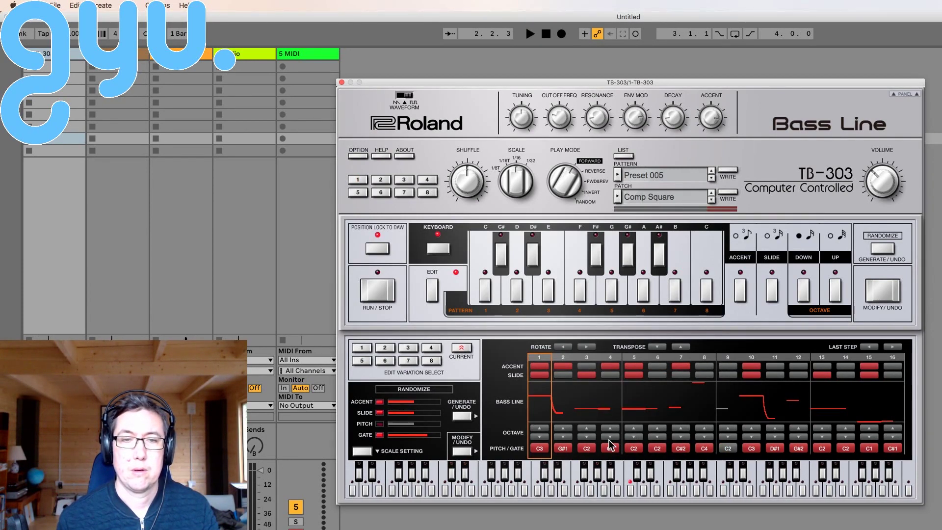
left_click(609, 439)
key("space")
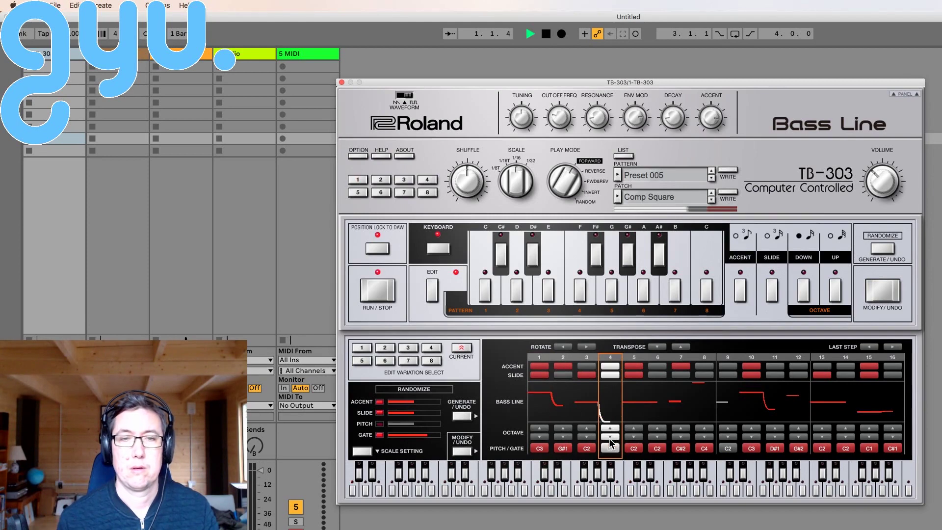
left_click(634, 437)
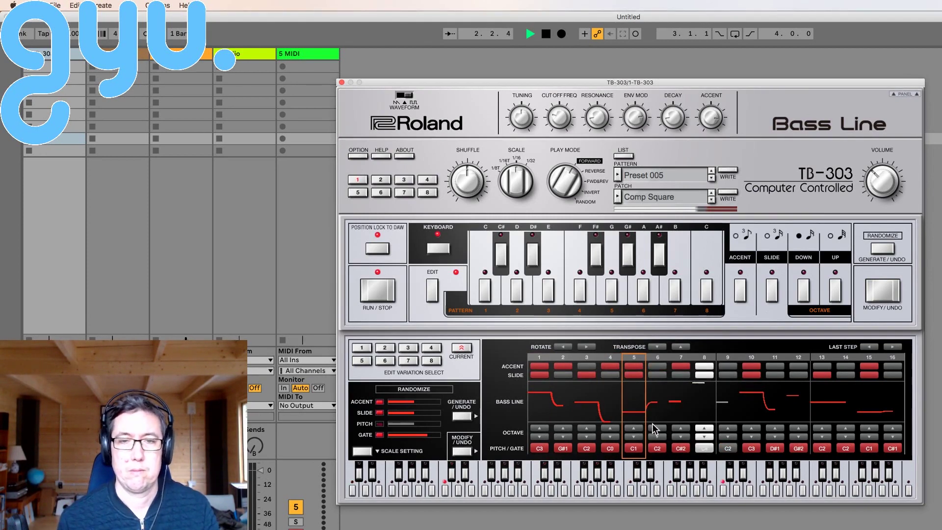
key("space")
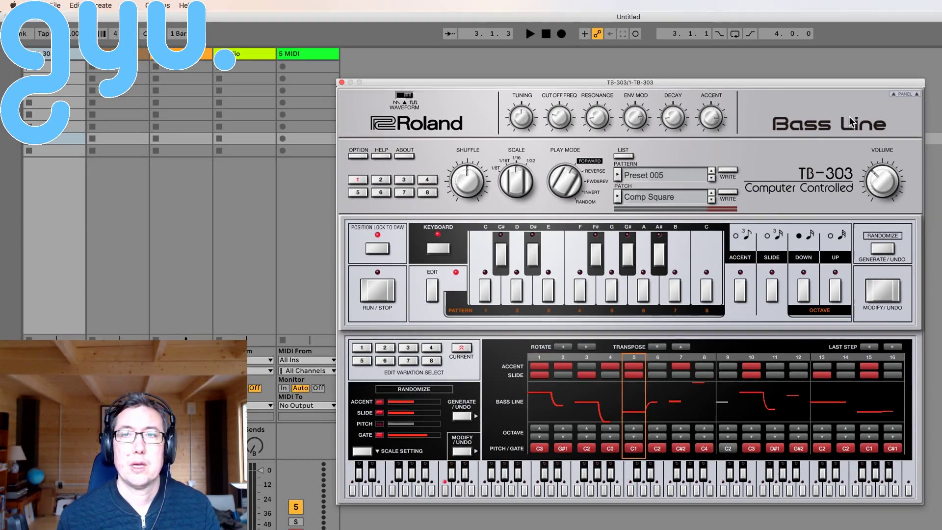
Show the extra tuning, drive and delay controls again and play the pattern with the TB-303 track armed.
left_click(915, 93)
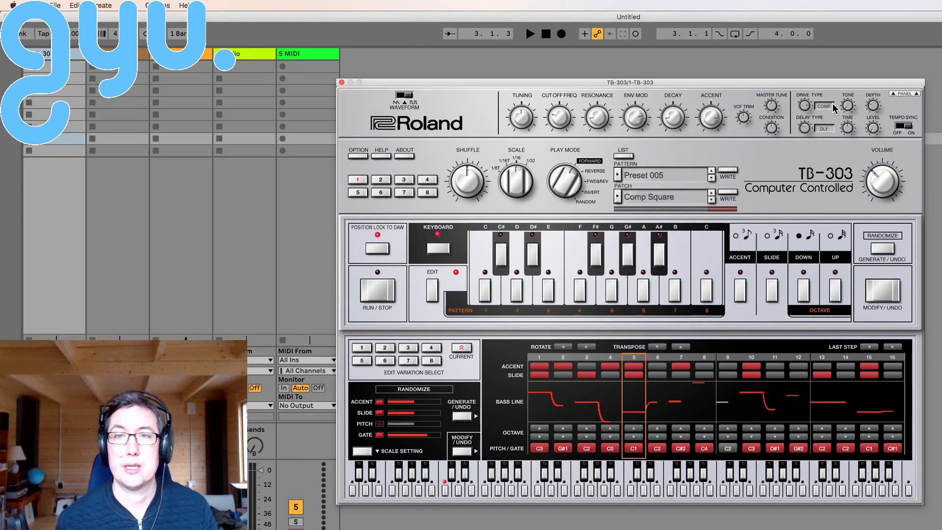
key("space")
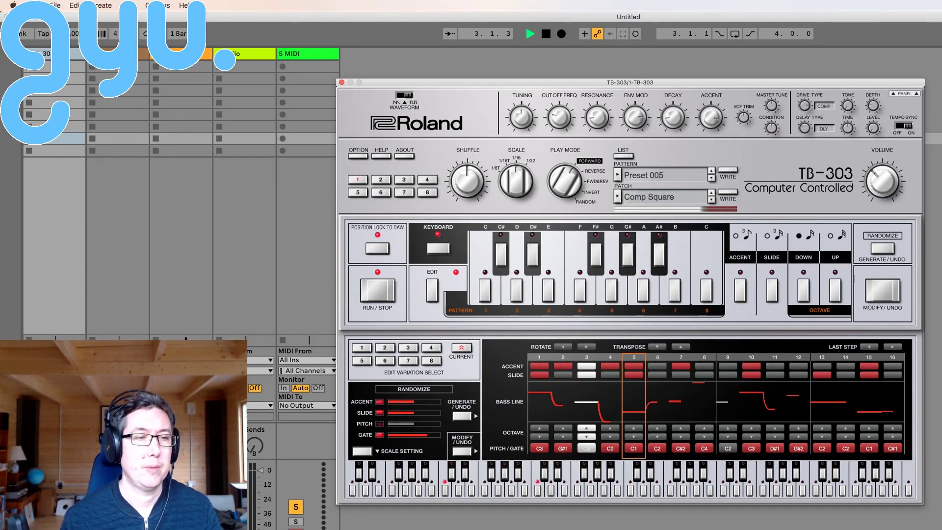
left_click(305, 390)
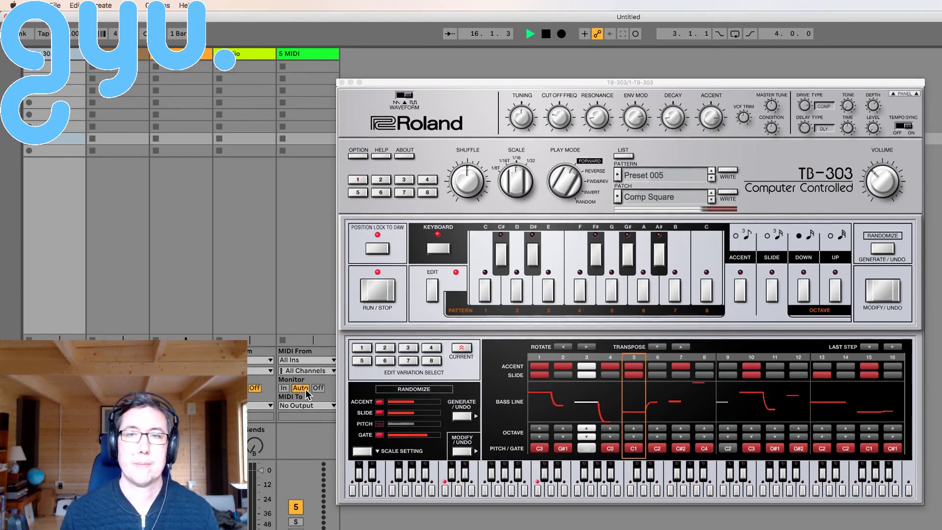
key("space")
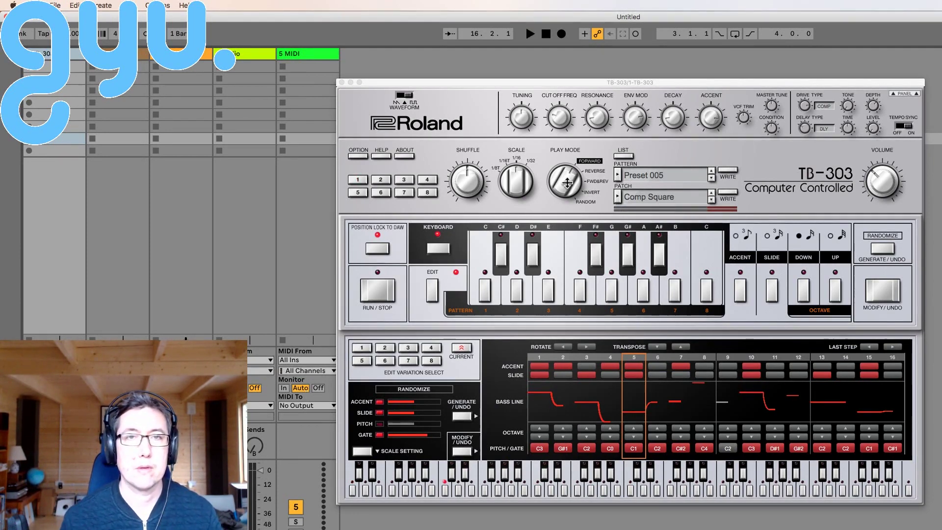
Set the play mode to Reverse, audition the pattern, and change the play mode to FWD&REV.
left_click_drag(569, 184, 571, 182)
key("space")
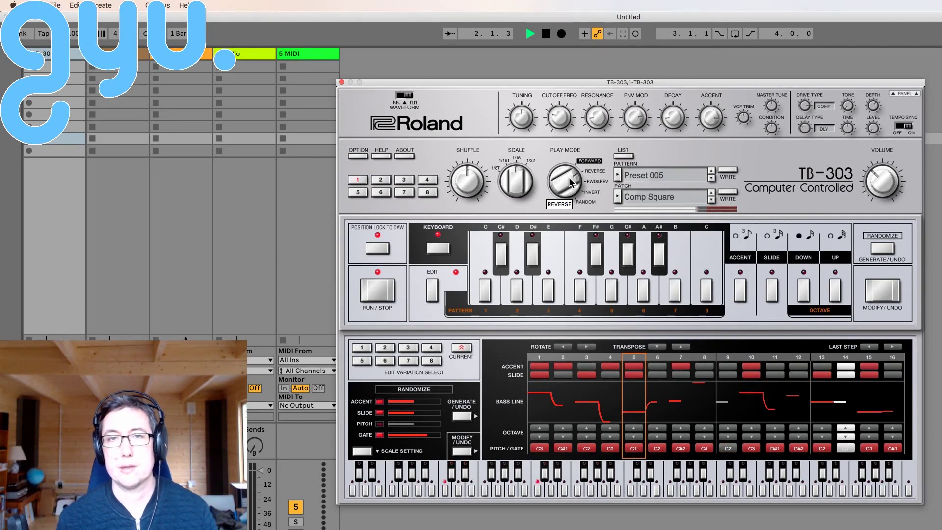
left_click_drag(570, 183, 570, 172)
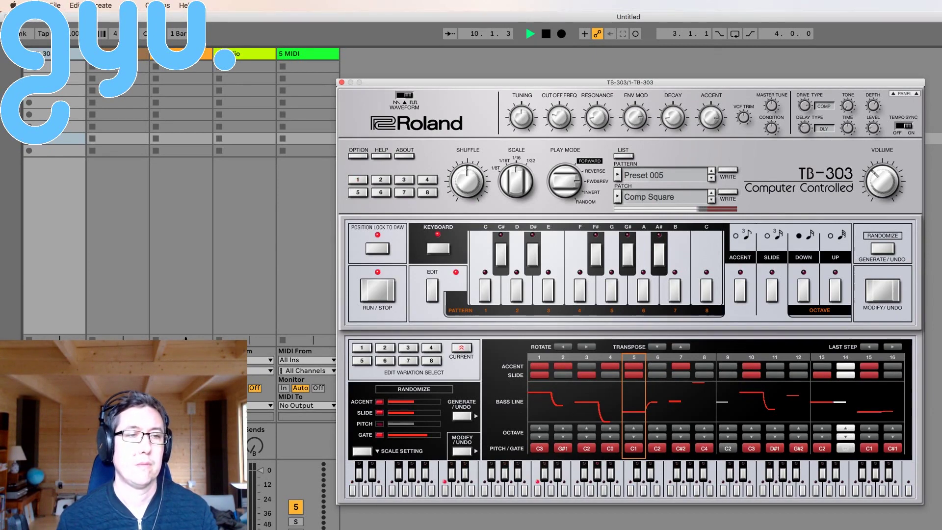
key("space")
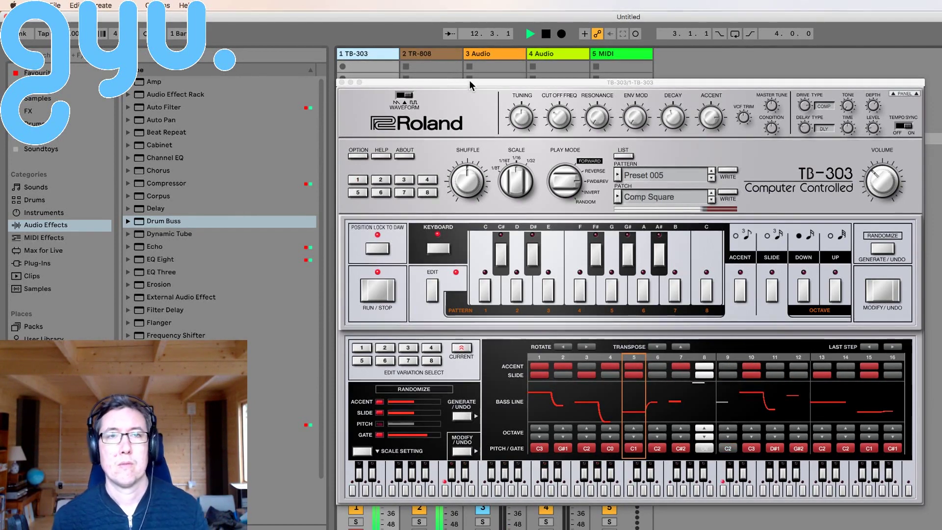
Audition the pattern with the OD drive type and compare the oscillator waveforms during playback.
key("space")
key("space")
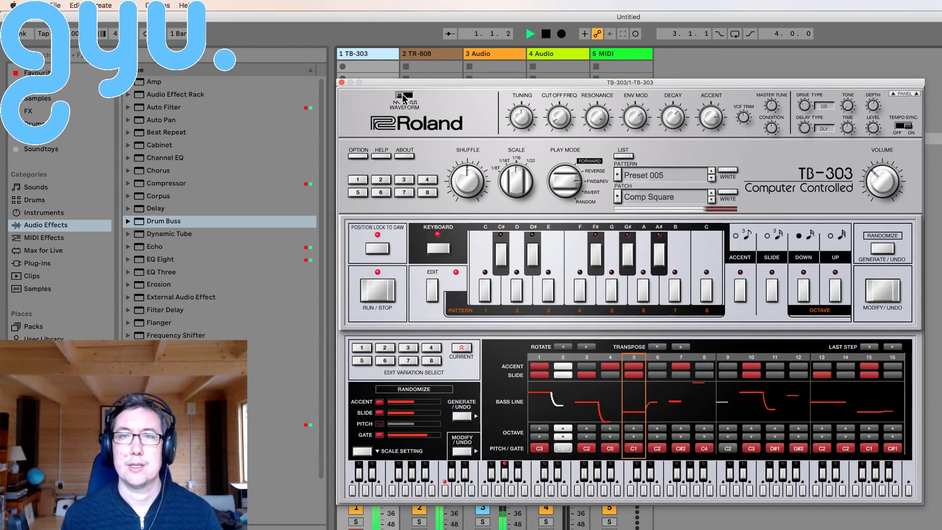
key("space")
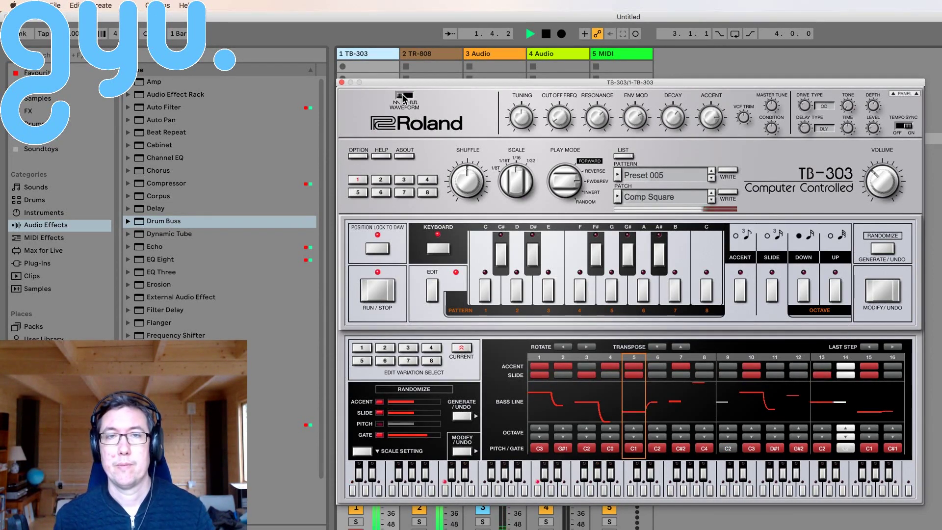
key("space")
key("space")
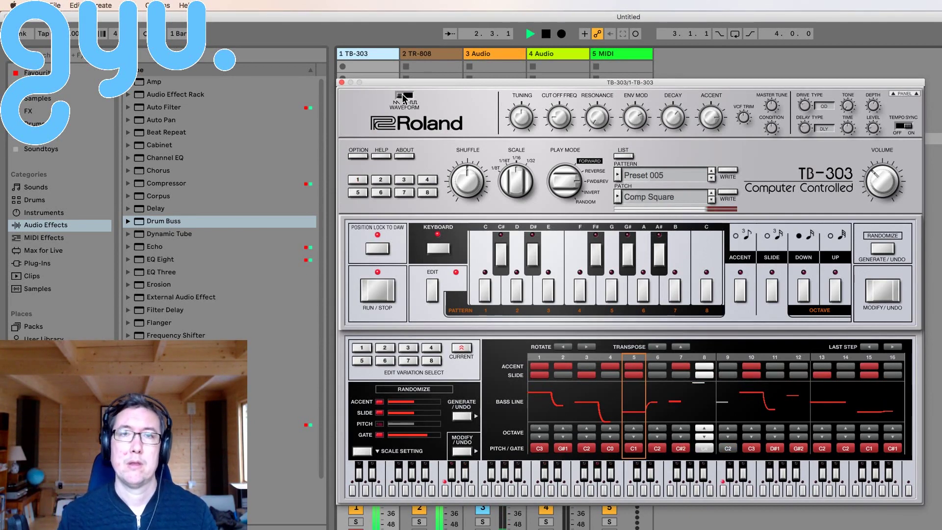
left_click(404, 97)
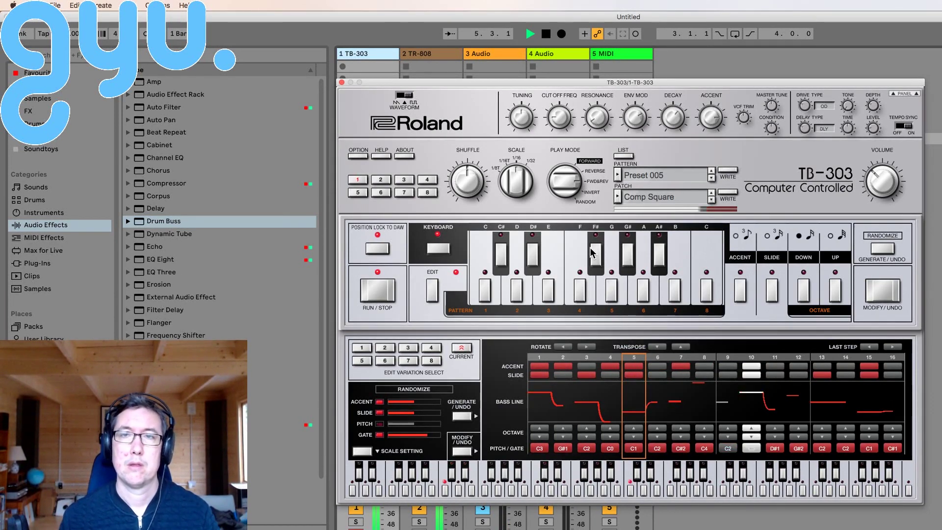
key("space")
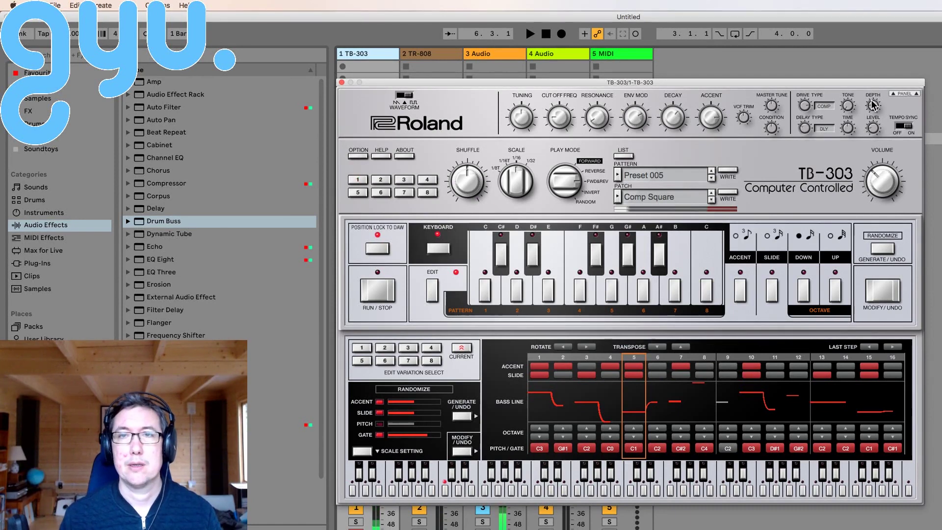
Generate a randomized pattern, play it, and shorten its last step to 14.
key("space")
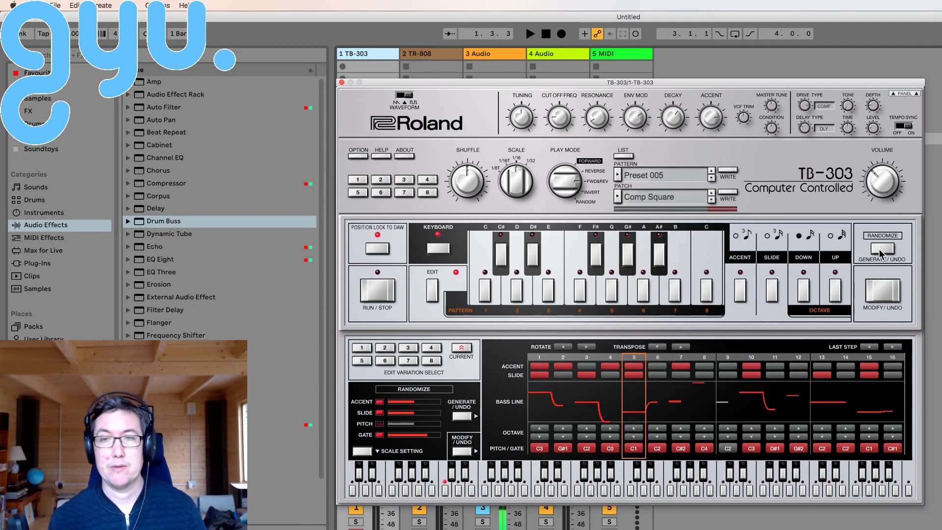
key("space")
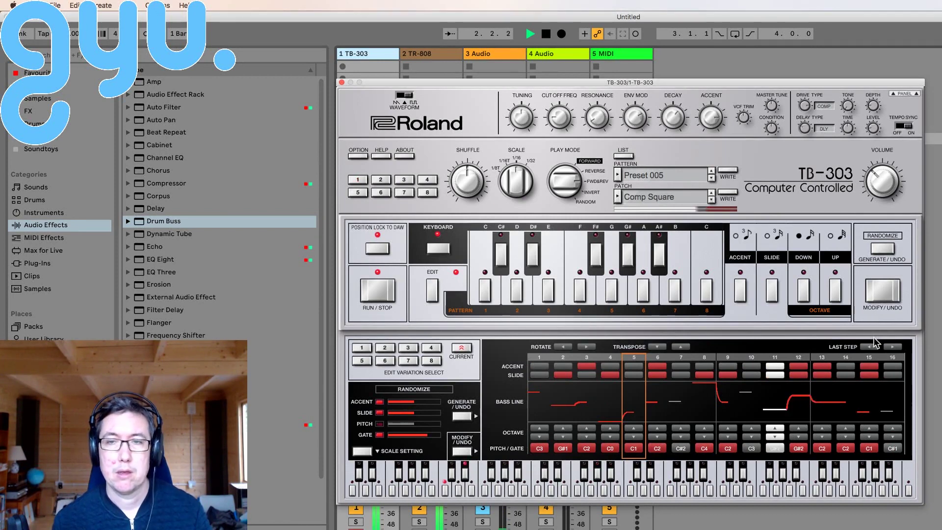
key("space")
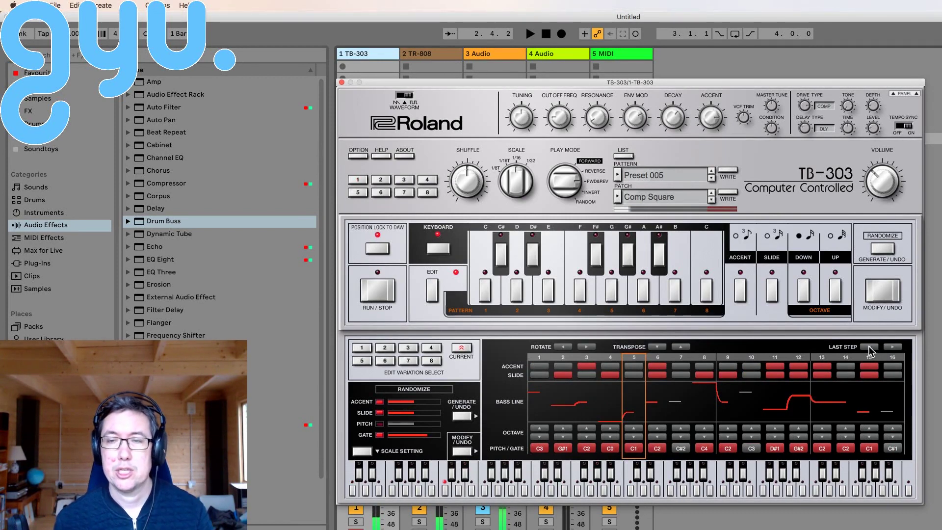
left_click(868, 346)
left_click(869, 347)
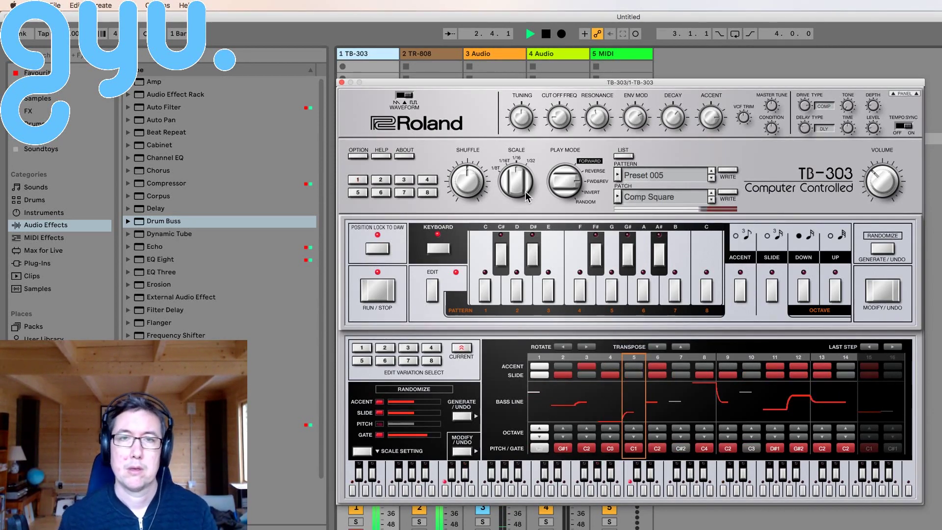
Change the patch to OverDrive Saw, continue to Delay Sawz, and load the Preset 006 pattern.
left_click(712, 198)
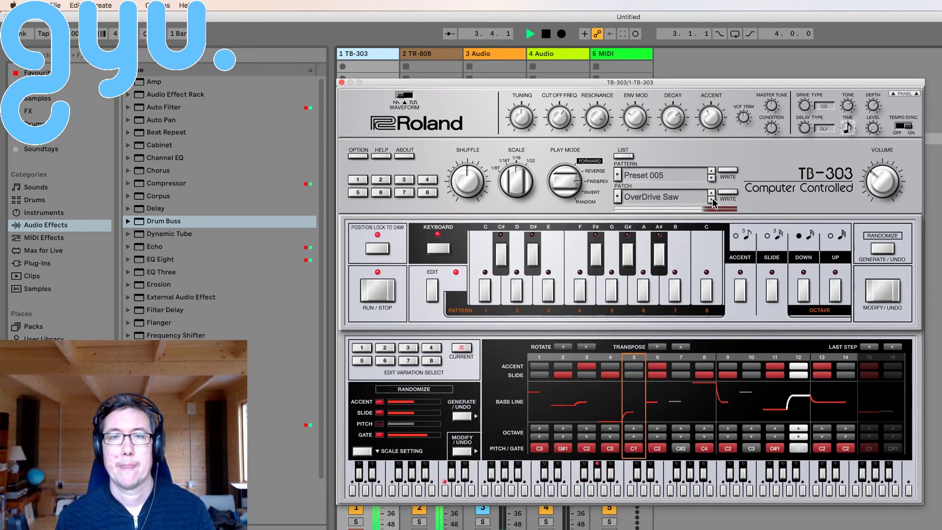
left_click(711, 198)
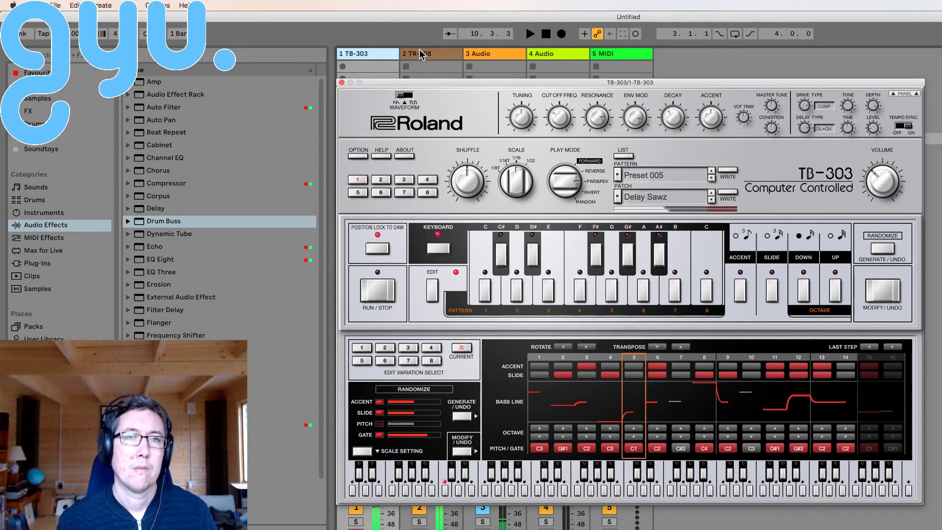
left_click(711, 178)
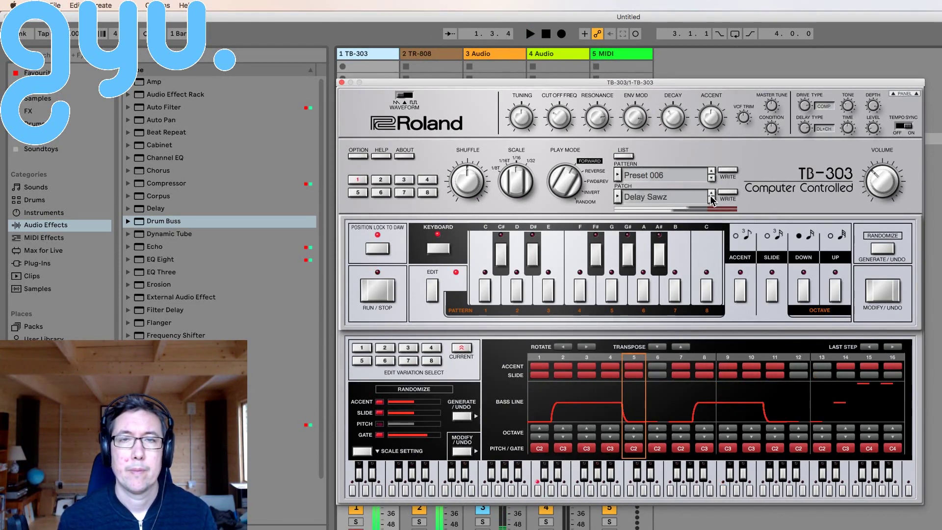
Audition the pattern with the LongDcy Cho Saw patch and advance to the OD+Dly Square patch.
left_click(711, 199)
key("space")
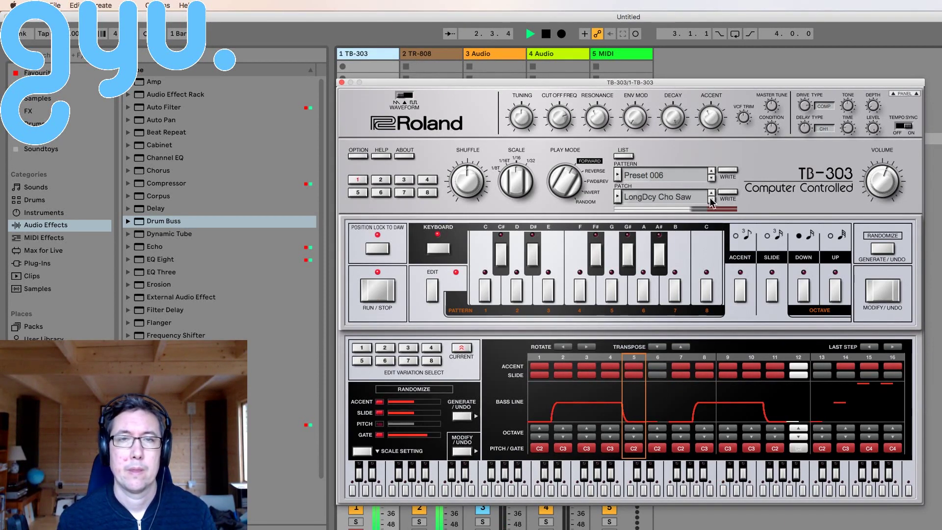
left_click(711, 200)
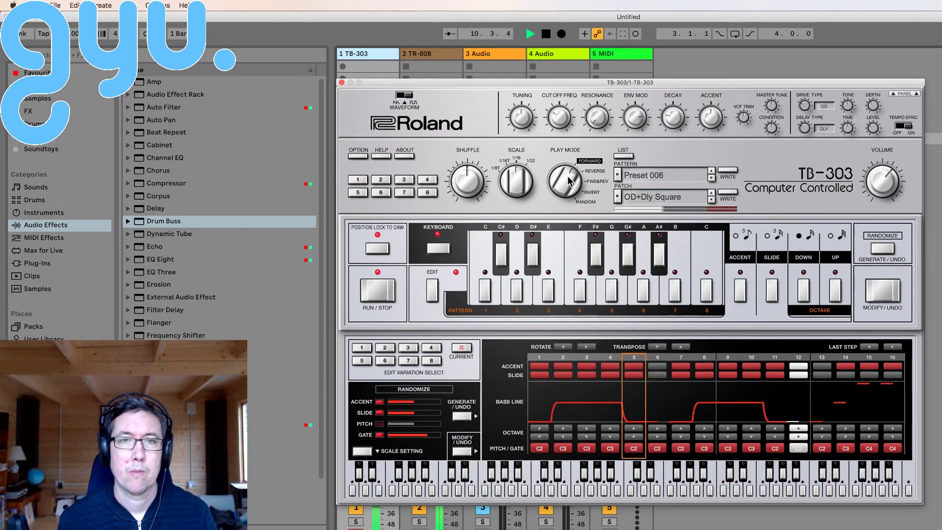
Set the play mode to Reverse, audition the pattern, and compare it with other play modes.
mouse_move(567, 173)
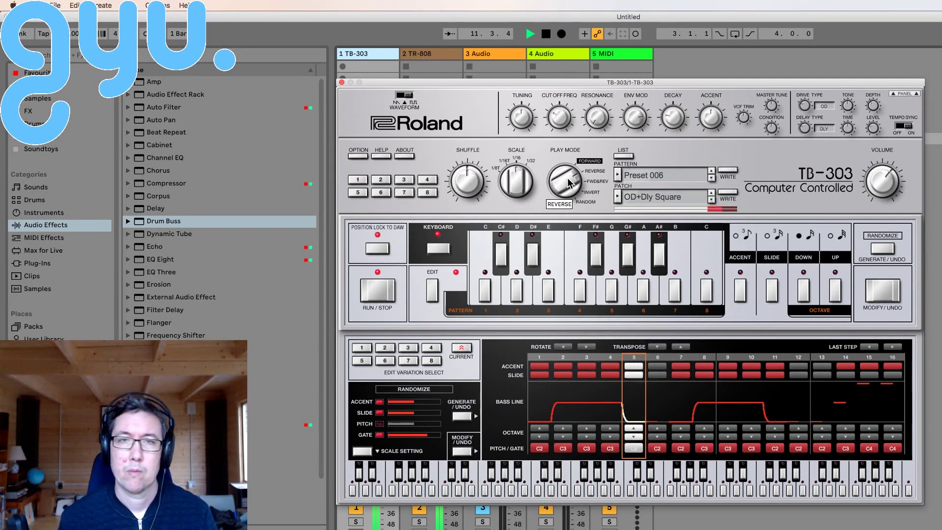
key("space")
left_click_drag(567, 173, 569, 160)
key("space")
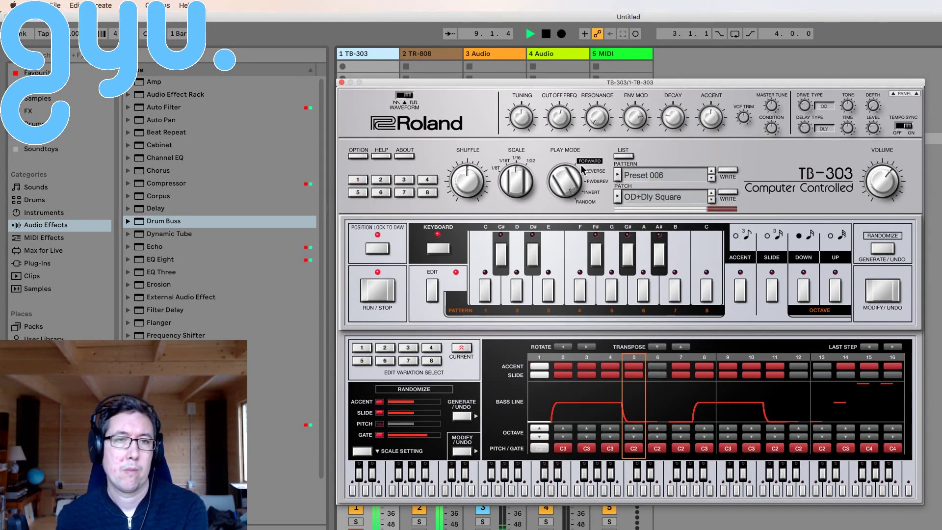
key("space")
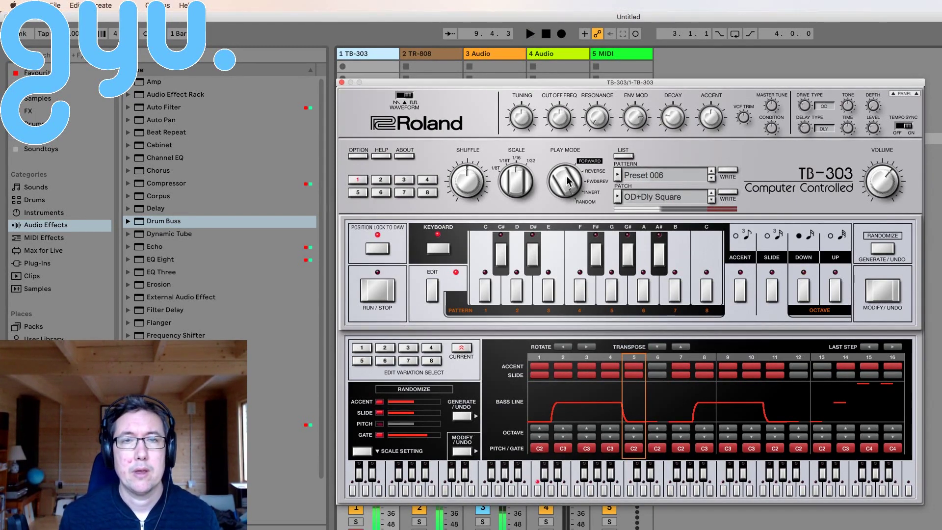
left_click_drag(562, 195, 568, 189)
key("space")
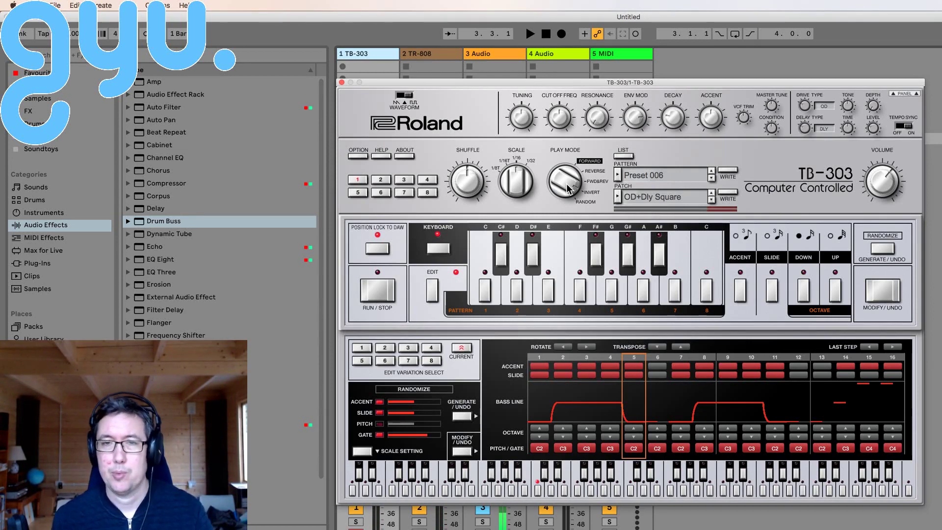
Rotate the whole pattern one step earlier and audition it before and after the shift.
key("space")
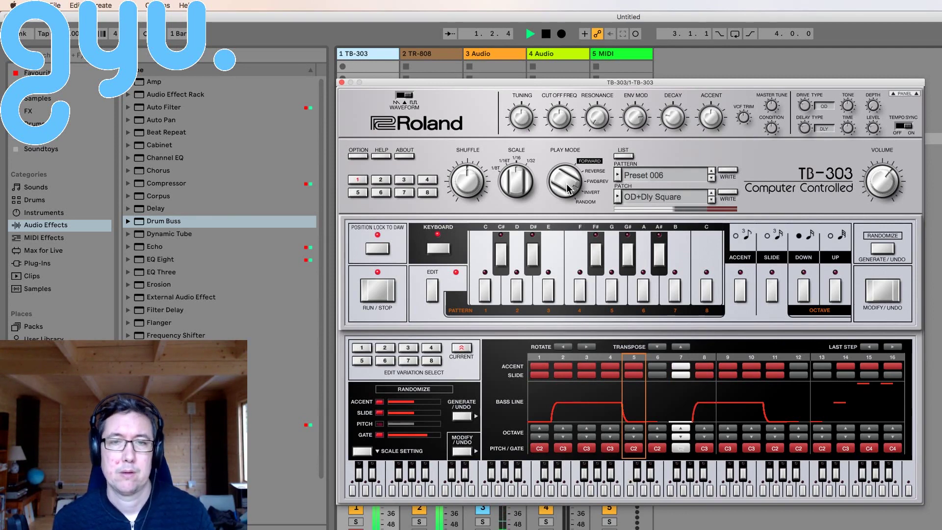
key("space")
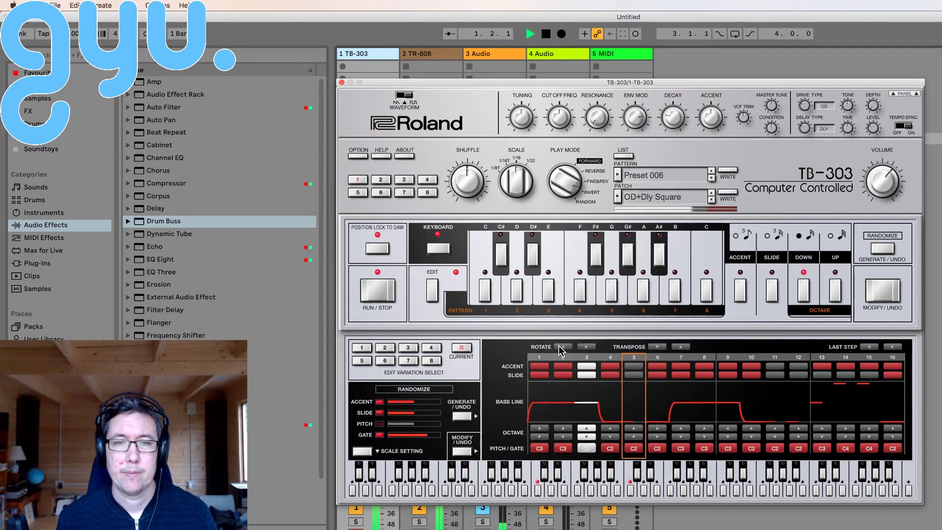
key("space")
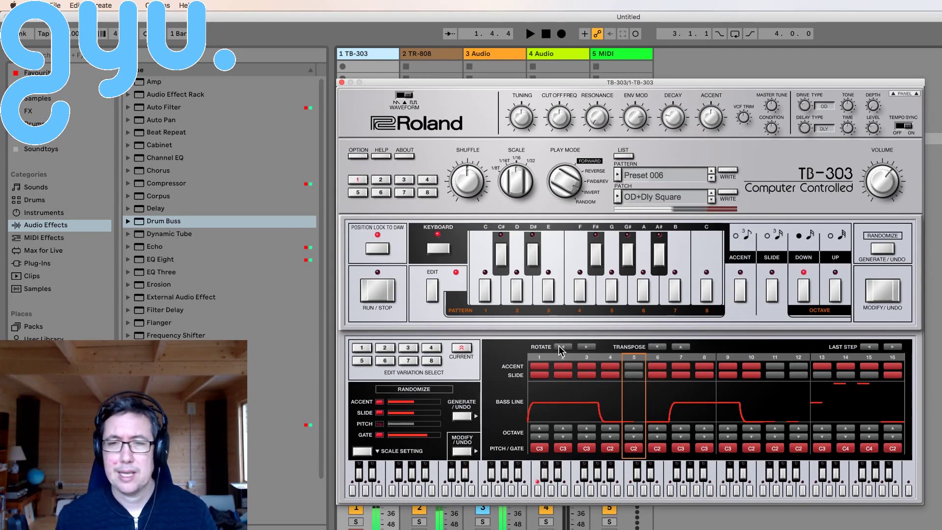
key("space")
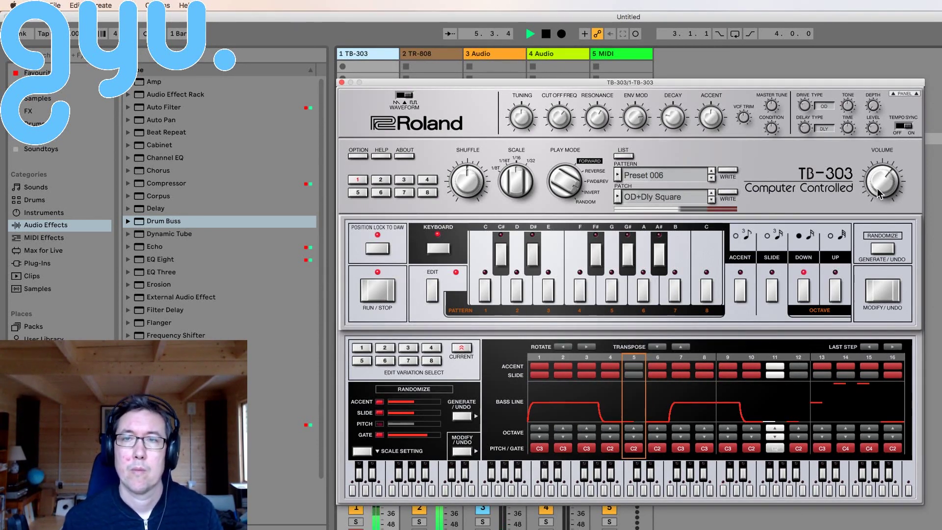
Set the TB-303 volume to 171 and change the drive type to COMP during playback.
left_click(875, 163)
left_click_drag(876, 162, 876, 189)
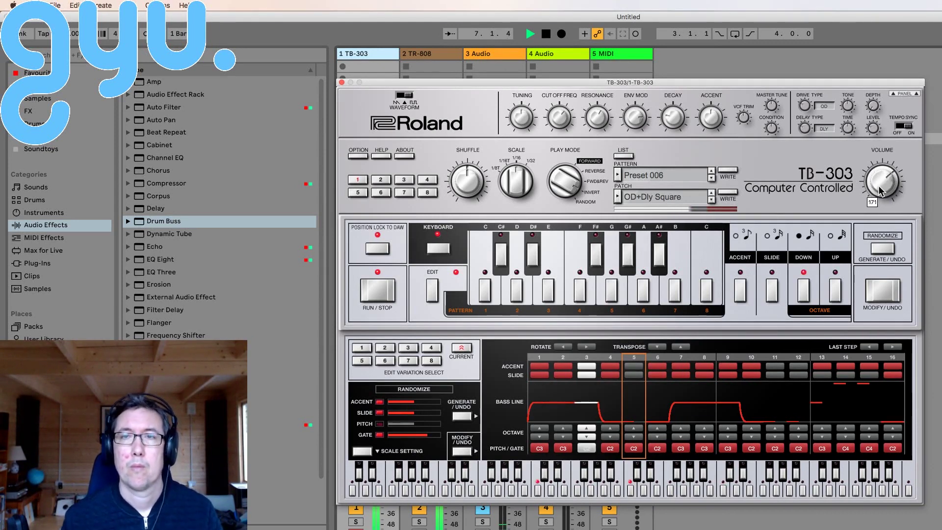
left_click(808, 103)
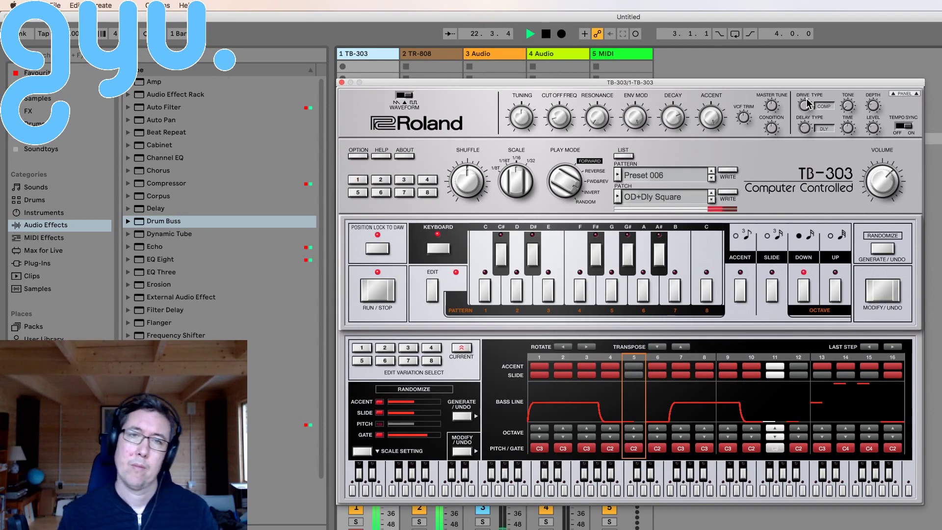
Lower the Condition setting to -39 and audition its effect on the pattern.
key("space")
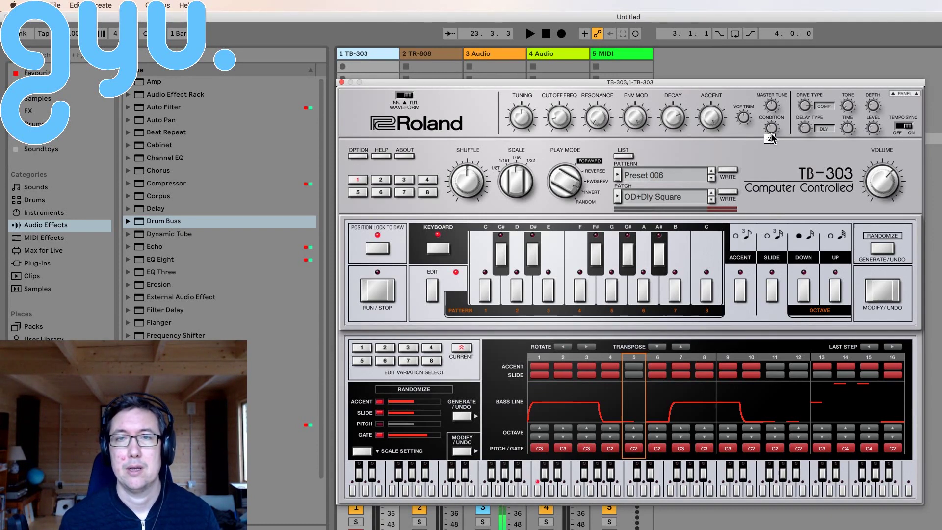
key("space")
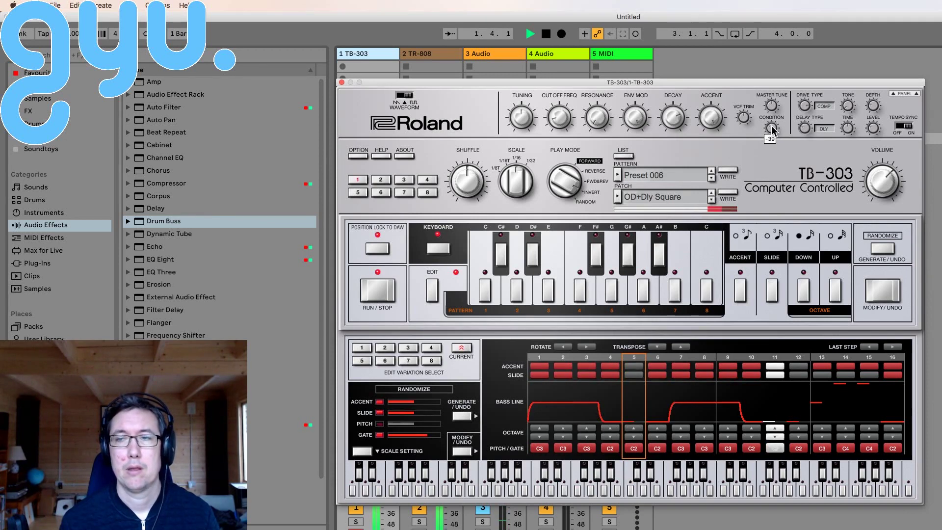
key("space")
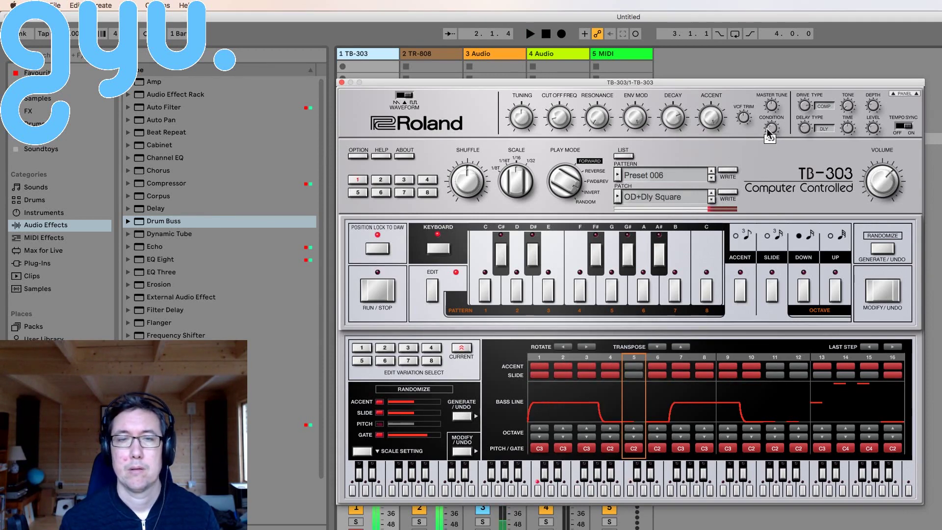
Close the TB-303 window, add the Voxengo Elephant limiter from the favourites to the Master track, and check its metering during playback.
left_click(342, 82)
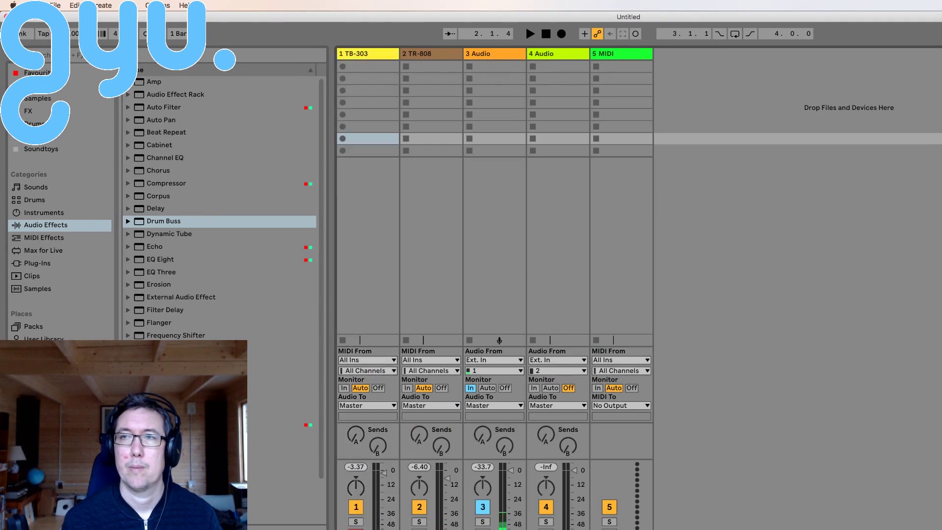
left_click(37, 264)
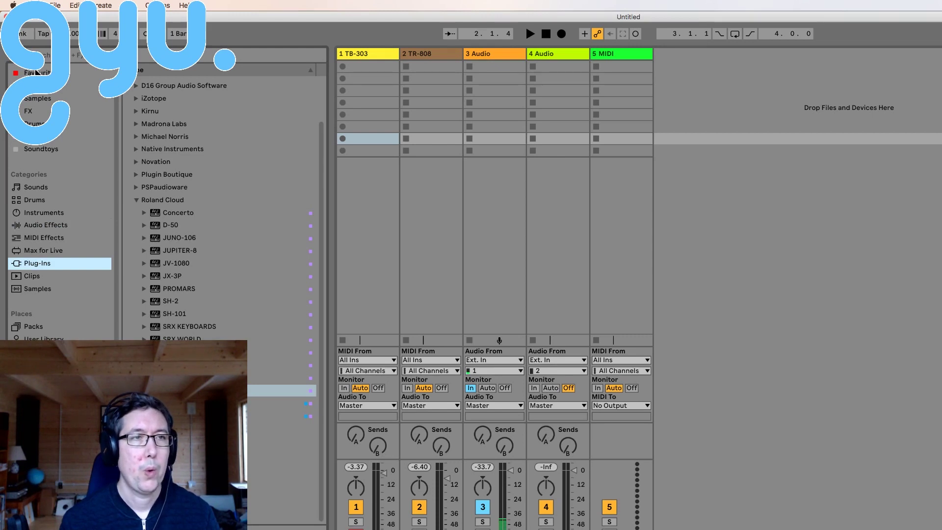
left_click(36, 72)
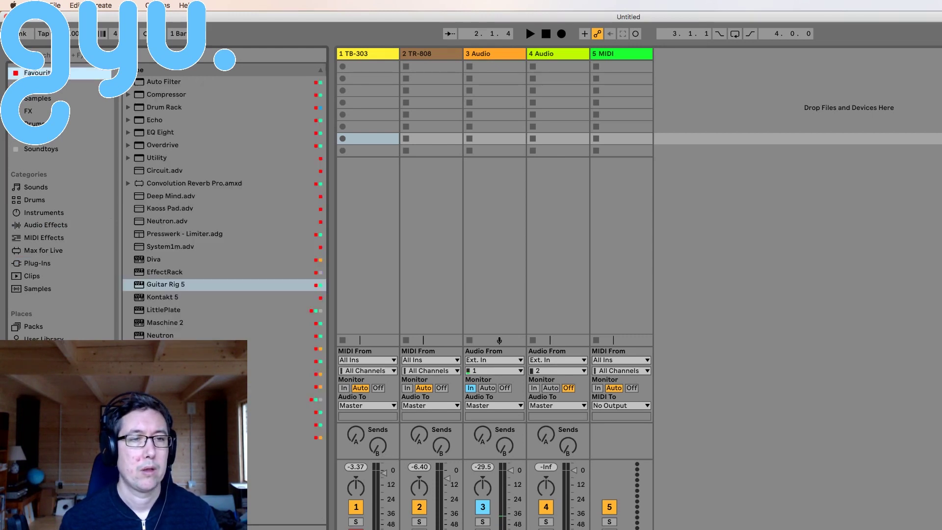
left_click(287, 425)
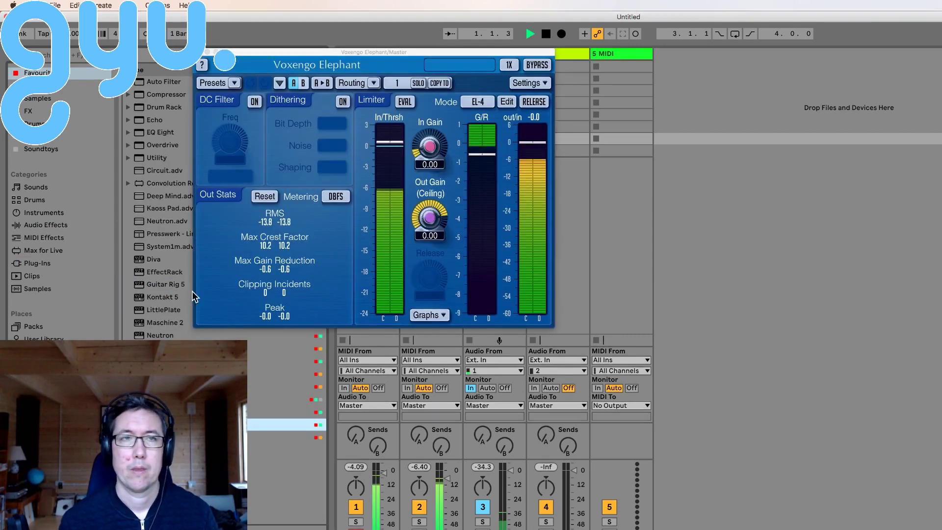
key("space")
left_click(207, 51)
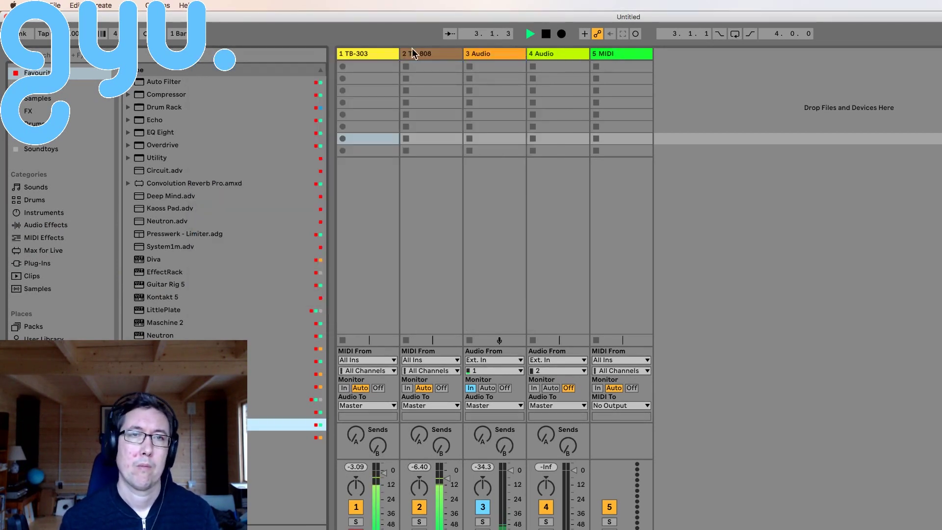
Reopen the TB-303 plug-in window, hide the browser, and reposition the plug-in window beside the mixer tracks.
left_click(376, 52)
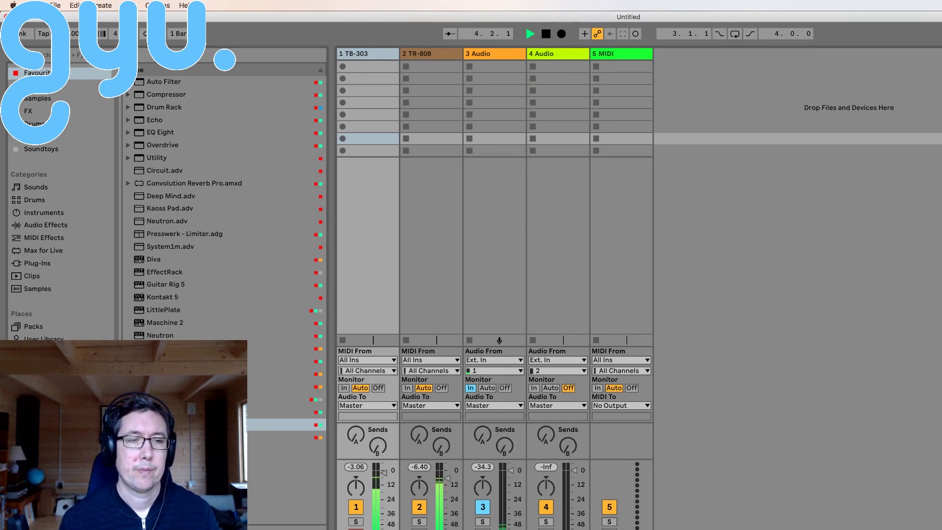
key("super+alt+p")
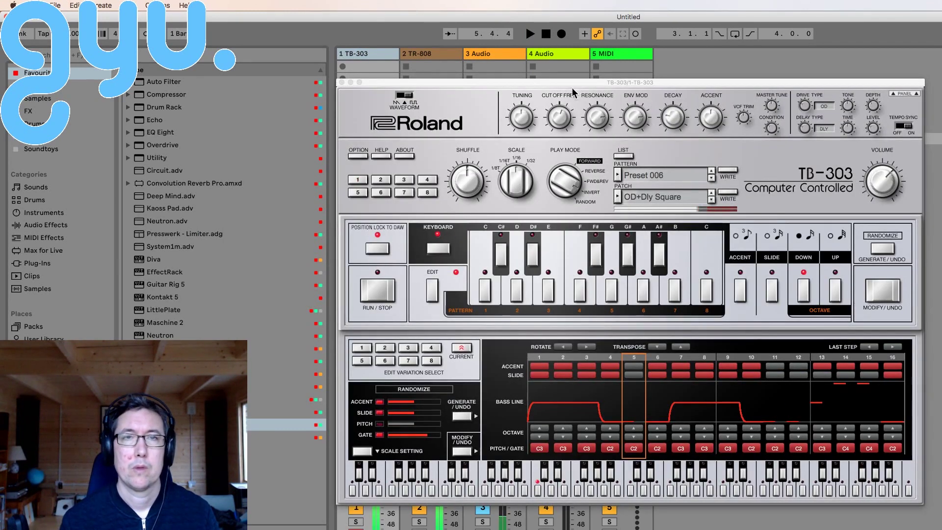
key("super+alt+b")
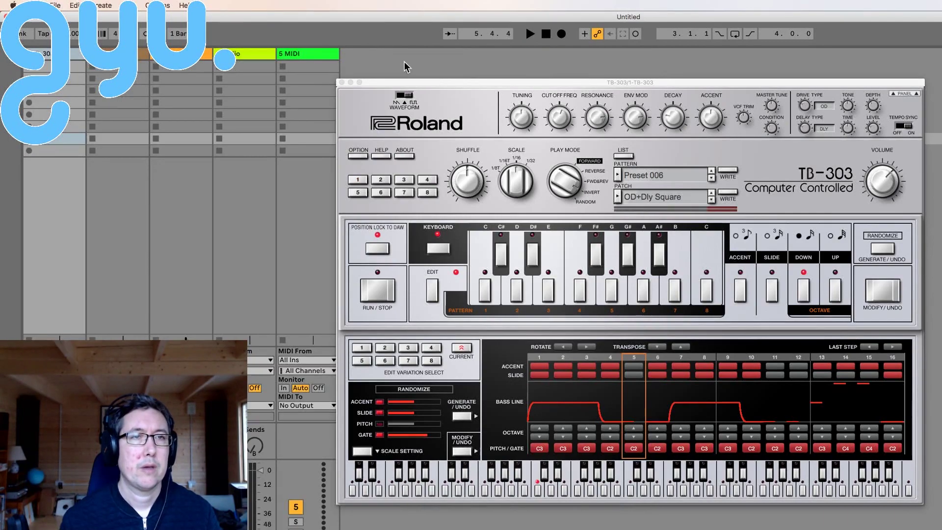
left_click_drag(432, 87, 369, 80)
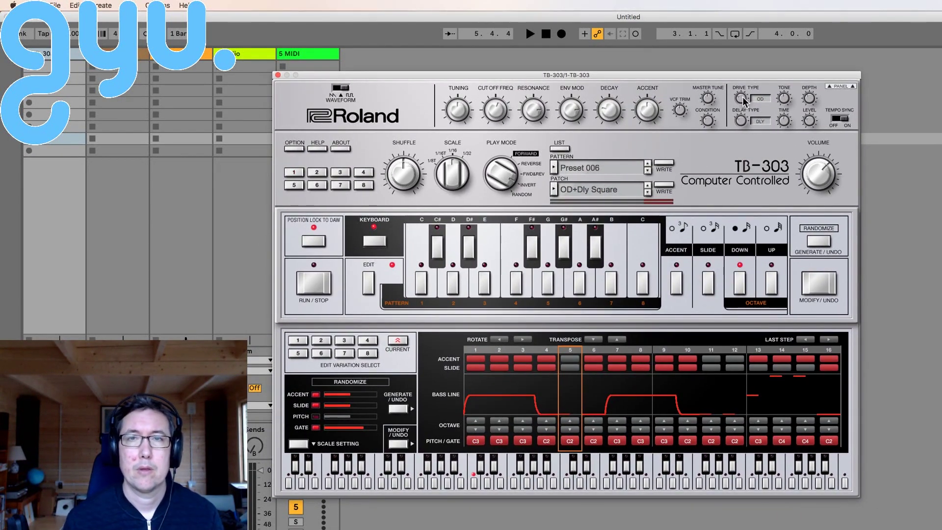
Raise the Condition setting to 73 and audition the pattern while adjusting the cutoff frequency.
mouse_move(705, 110)
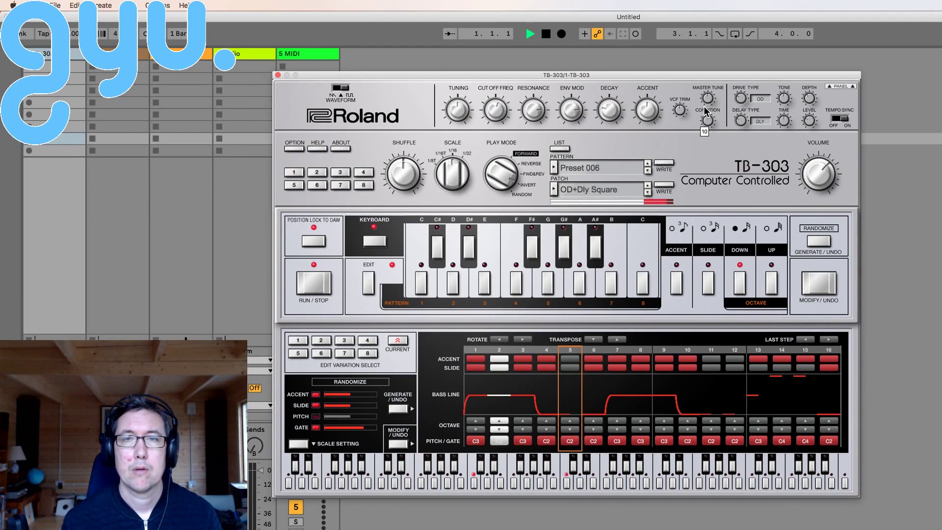
mouse_move(705, 109)
left_mouse_down()
mouse_move(708, 120)
mouse_move(706, 107)
left_mouse_up()
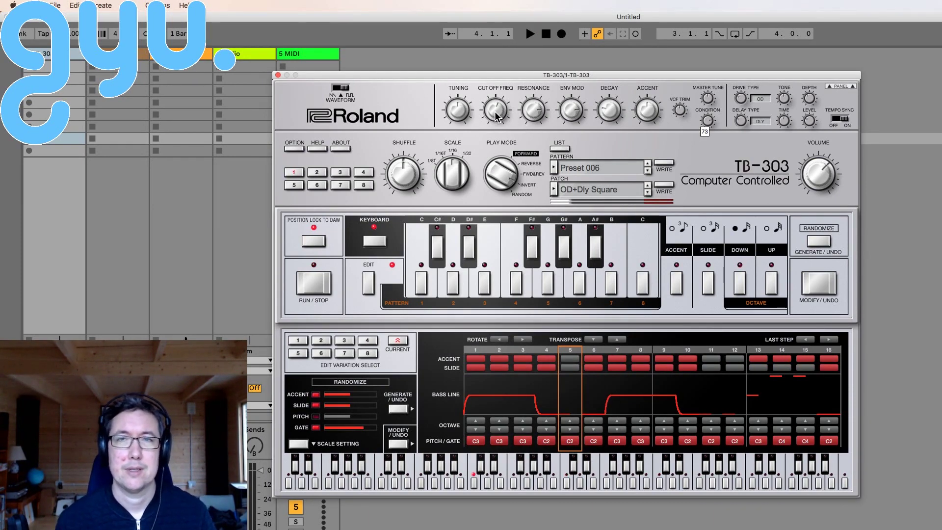
left_click_drag(497, 116, 494, 90)
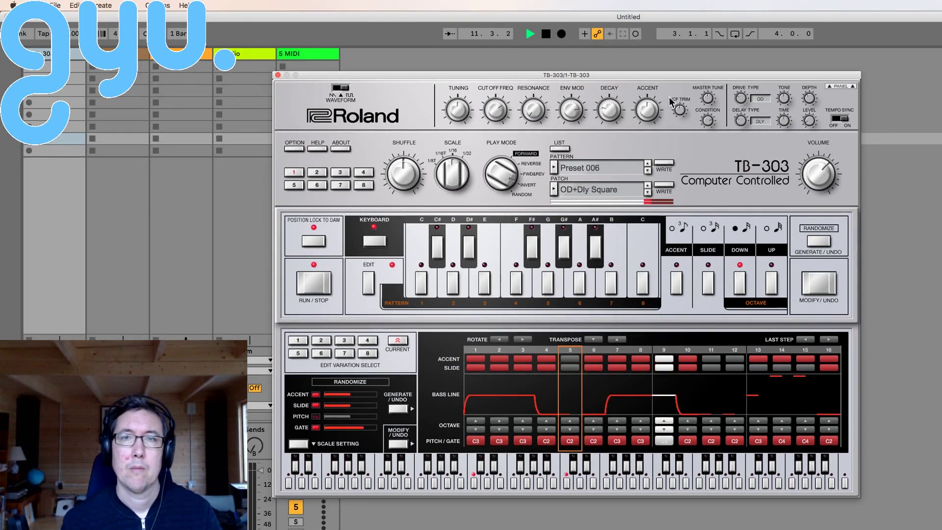
key("space")
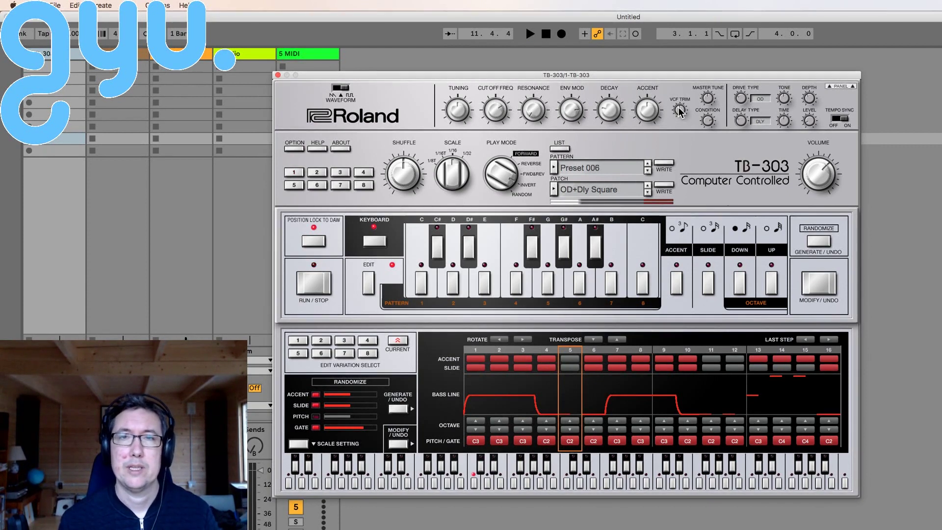
Adjust the VCF trim to -4 and audition the pattern.
left_click_drag(679, 111, 667, 67)
key("space")
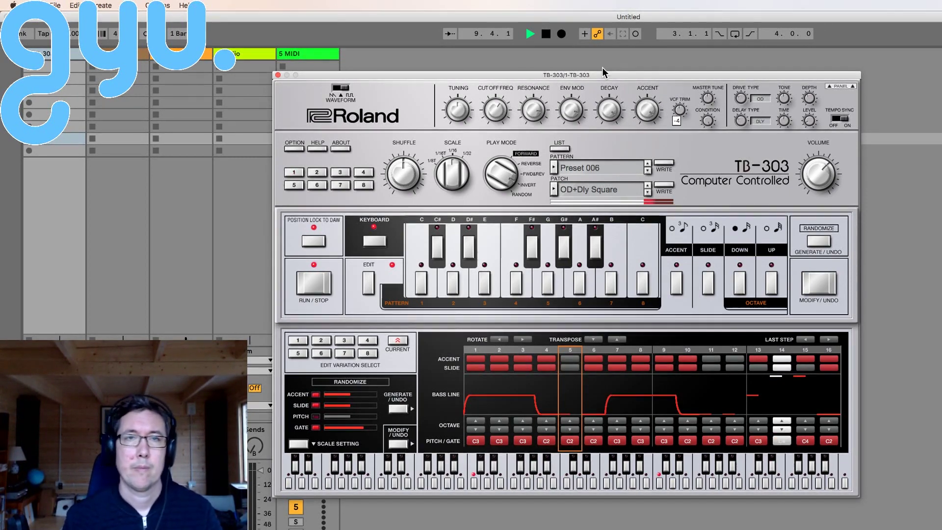
key("space")
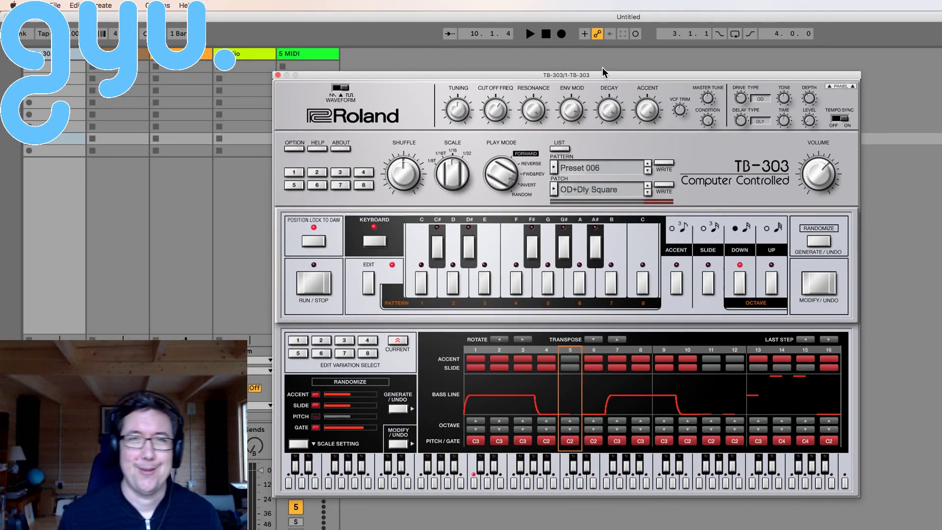
key("space")
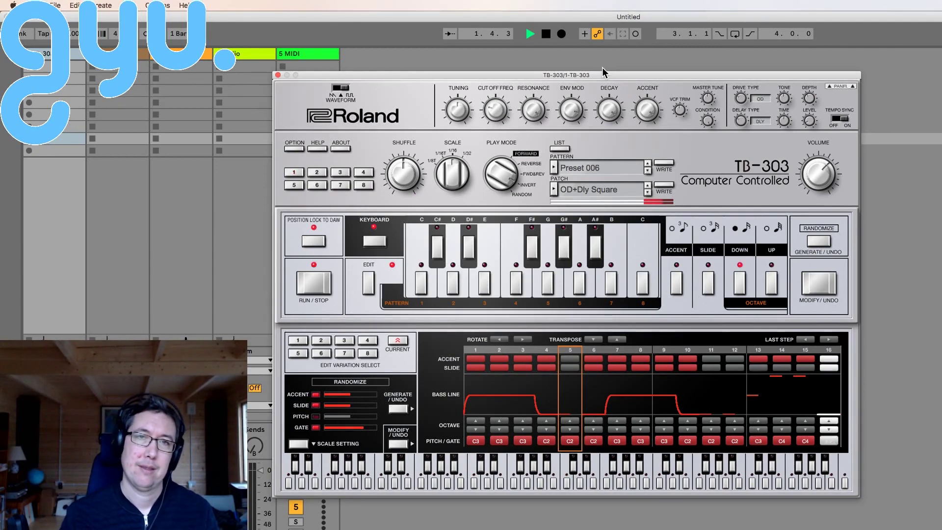
Change the play mode to FWD&REV and shorten the pattern's last step to 2 during playback.
key("space")
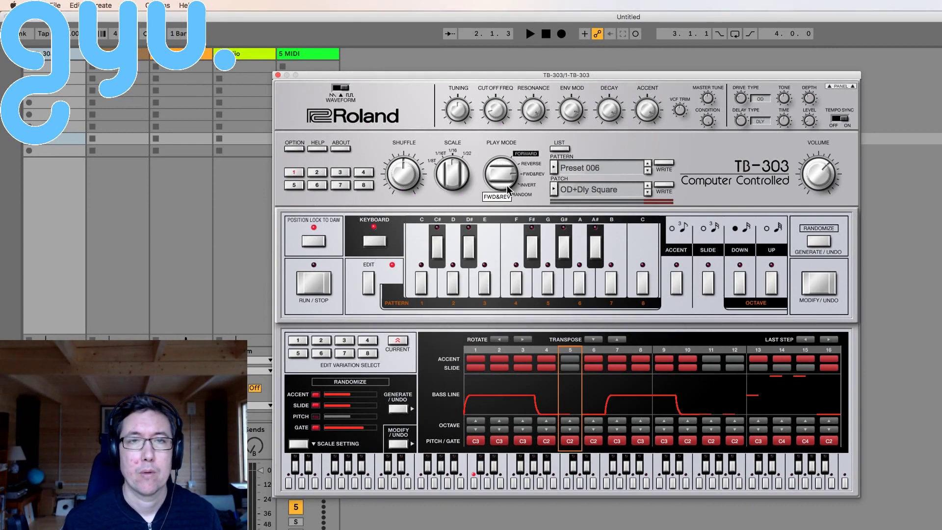
key("space")
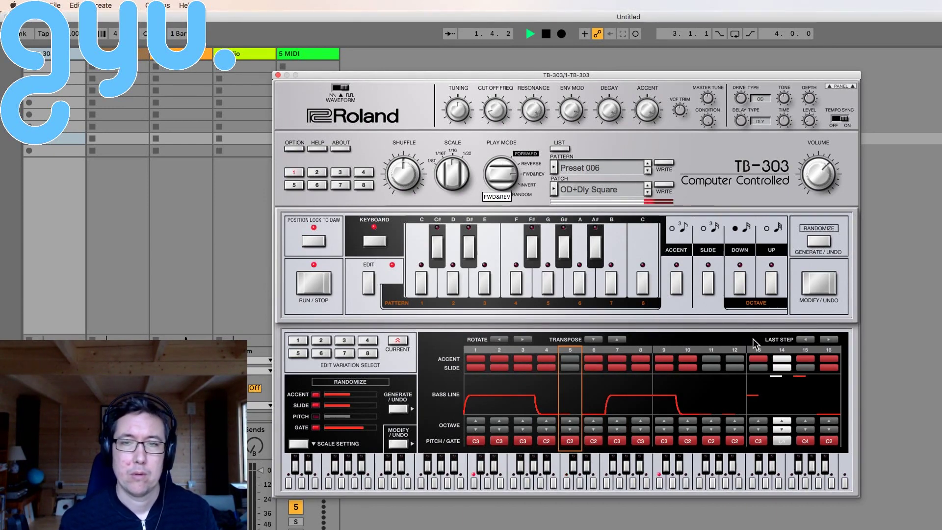
left_click(804, 339)
left_click(805, 339)
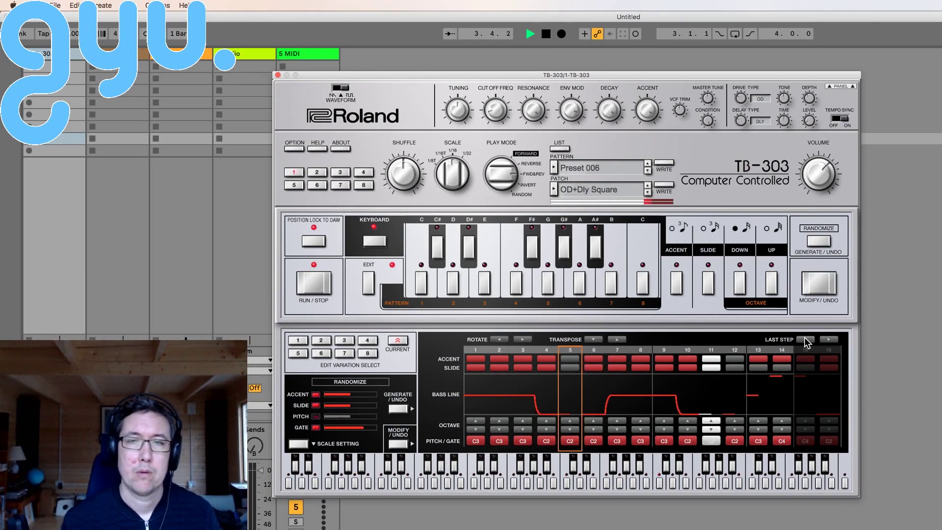
left_click(805, 339)
left_click(805, 339)
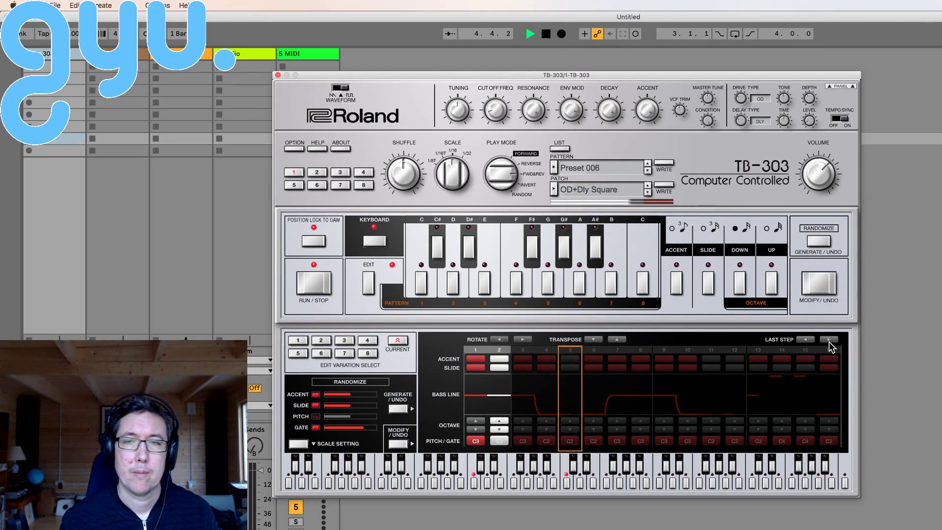
Extend the pattern's last step to 5 and turn off the slide on steps 1 and 3.
left_click(829, 340)
left_click(829, 340)
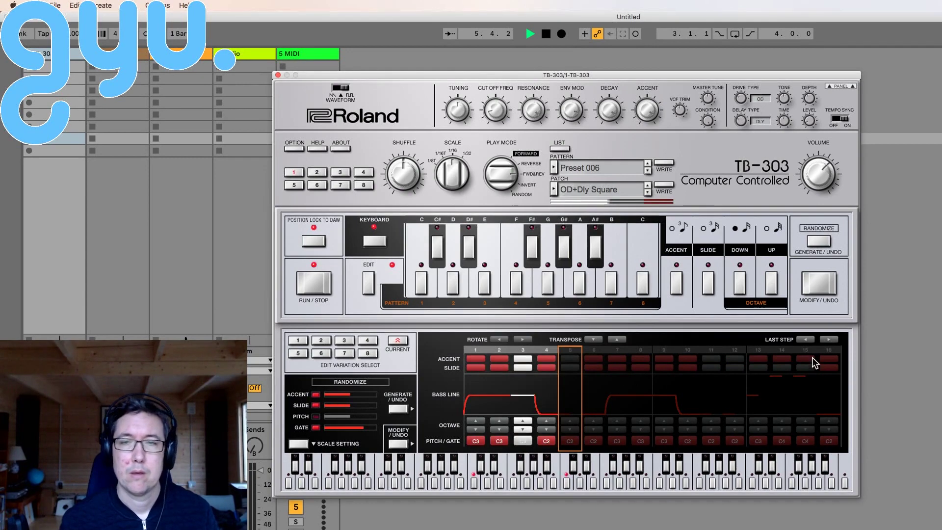
left_click(829, 341)
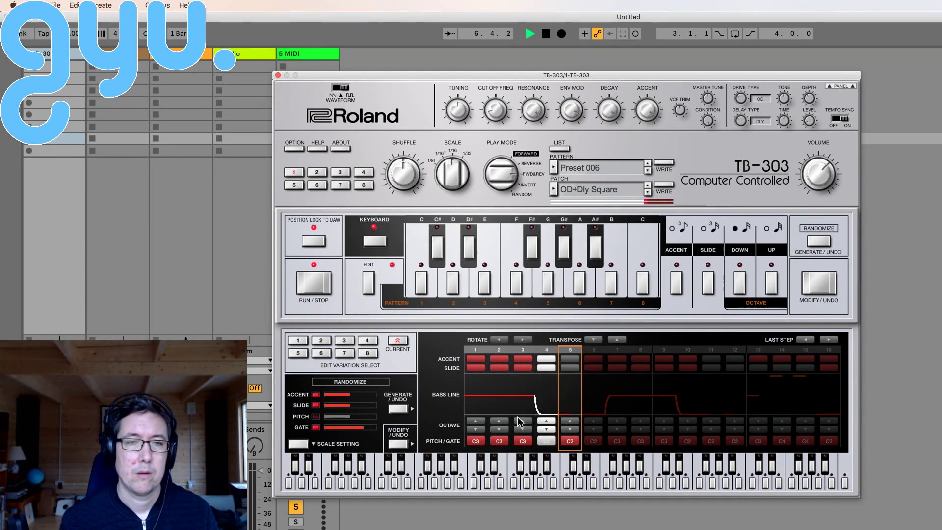
left_click(477, 368)
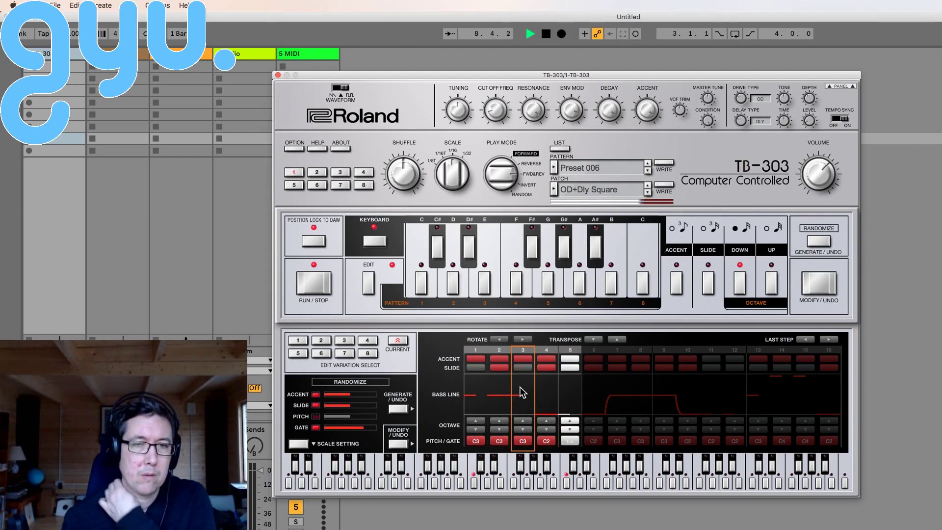
Raise the bass line pitch of step 3 to G#3 and set step 4 to C#3 during playback.
left_click_drag(523, 393, 516, 366)
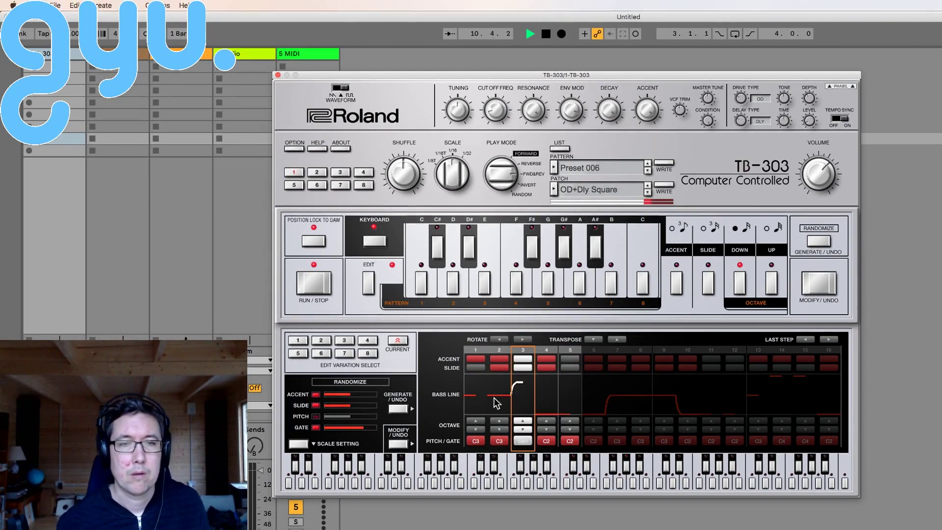
left_click(554, 390)
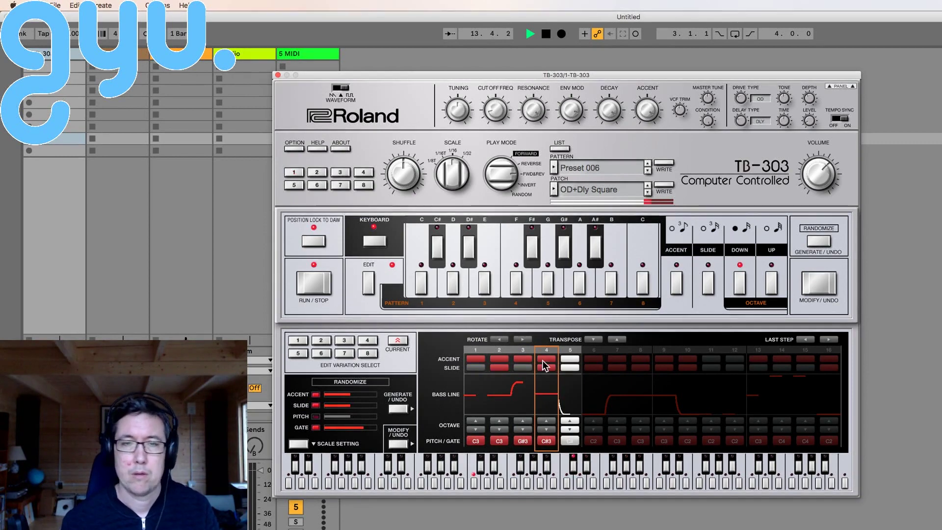
left_click(545, 384)
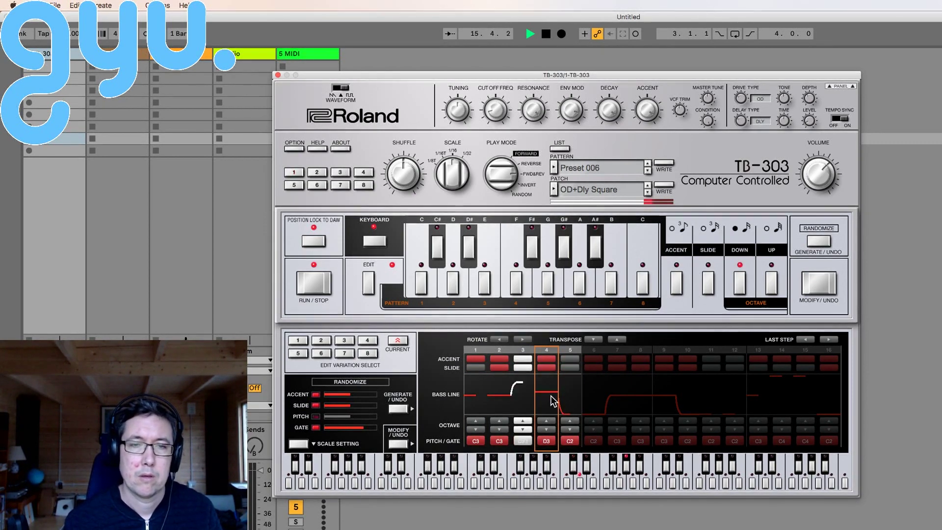
left_click(553, 402)
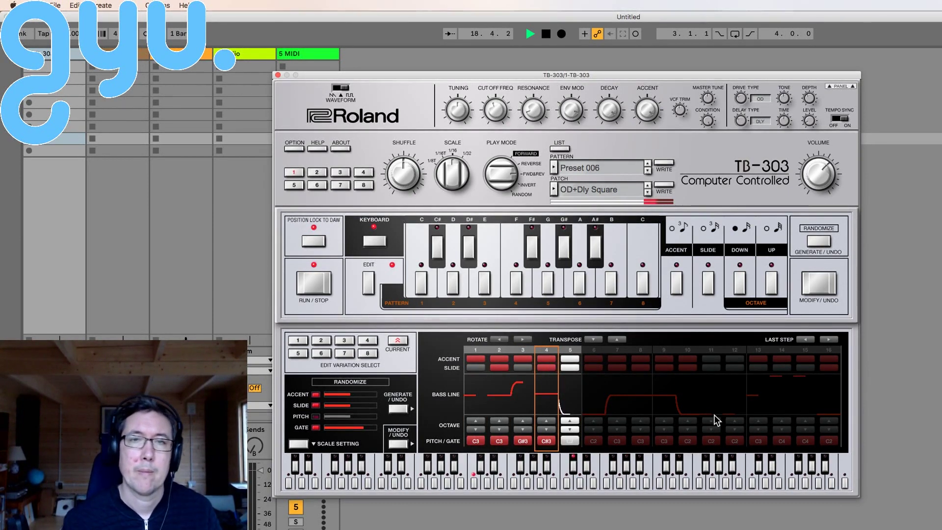
Audition the Simple Saw, Simple Square, Dist+Dly Saw and Chorus Square patches, moving from pattern Preset 006 to Preset 011.
left_click(646, 195)
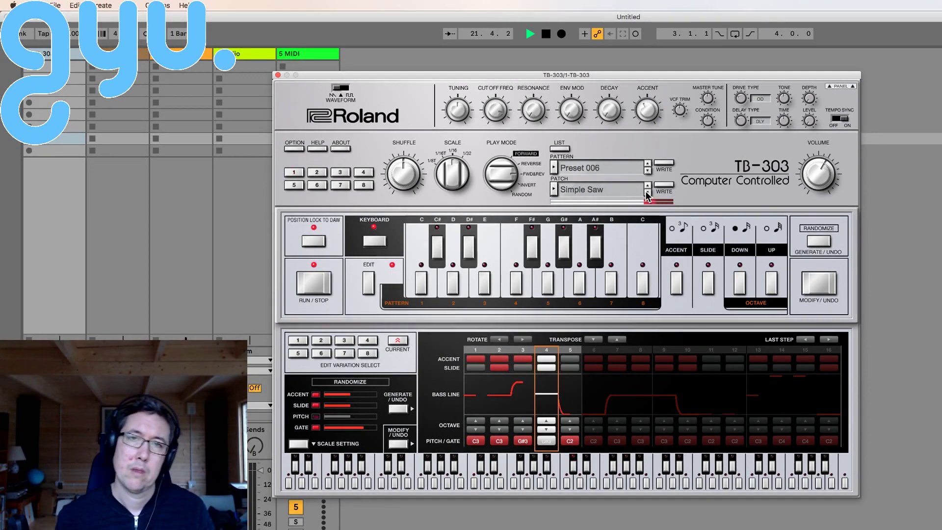
left_click(647, 194)
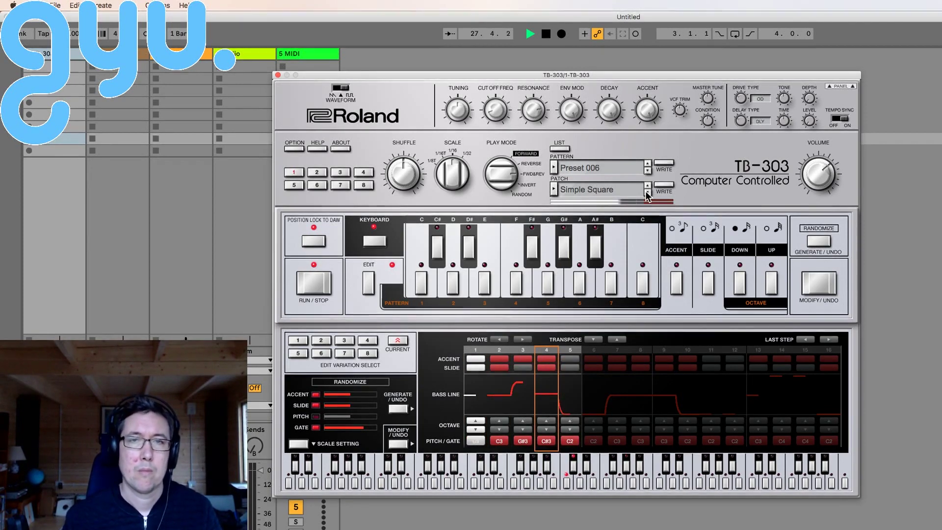
left_click(646, 193)
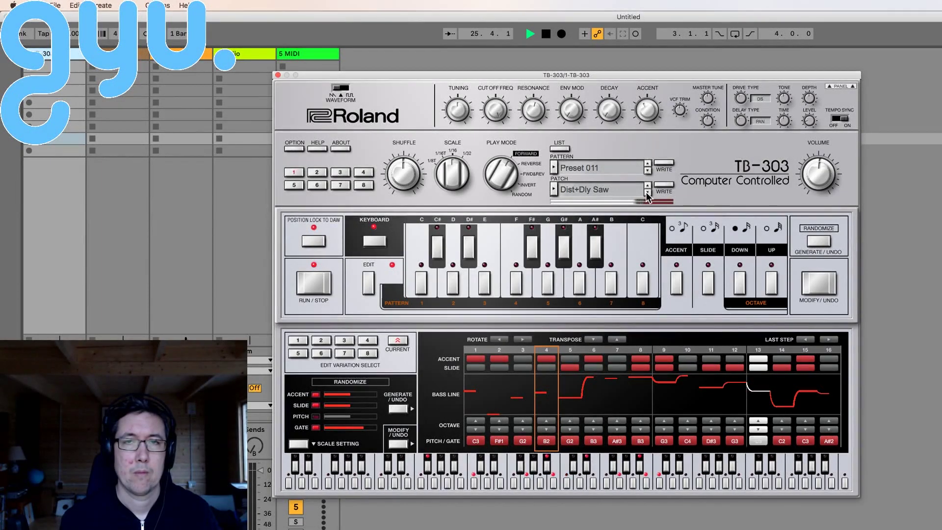
left_click(648, 193)
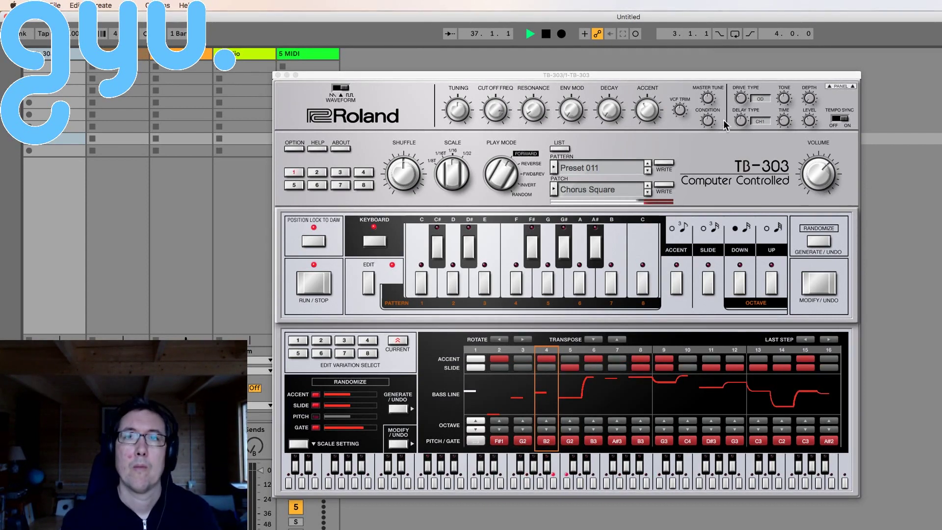
Set the Condition to 90 and audition the DLY and PAN delay types on the Chorus Square patch.
left_click(709, 120)
left_click_drag(708, 120, 707, 99)
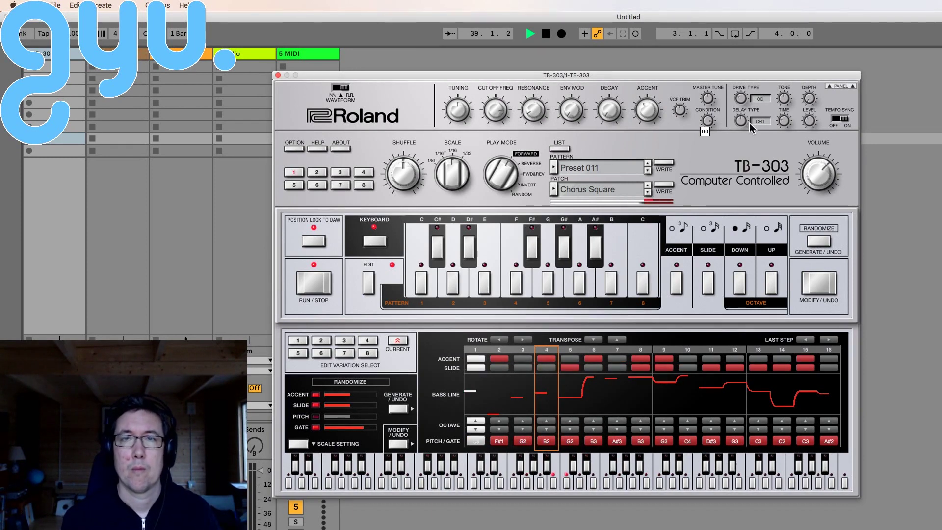
left_click(784, 98)
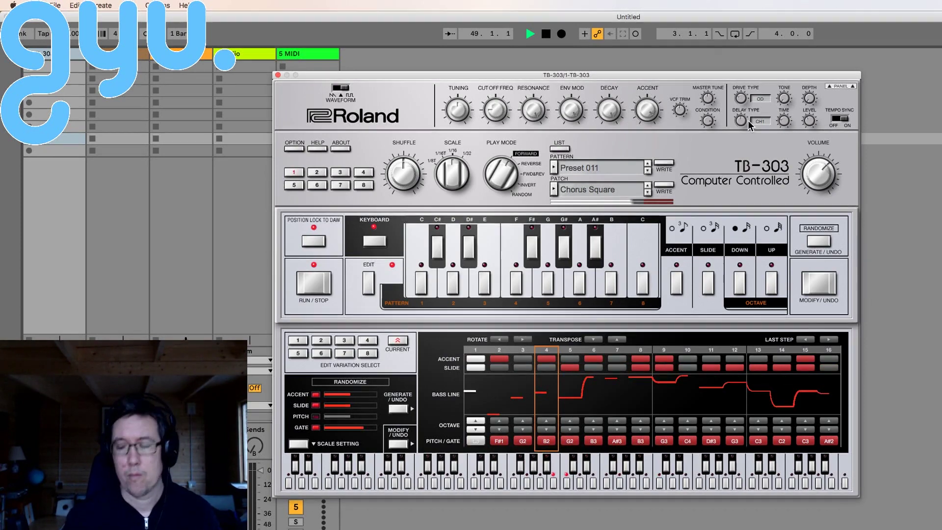
scroll(749, 125, "up", 1)
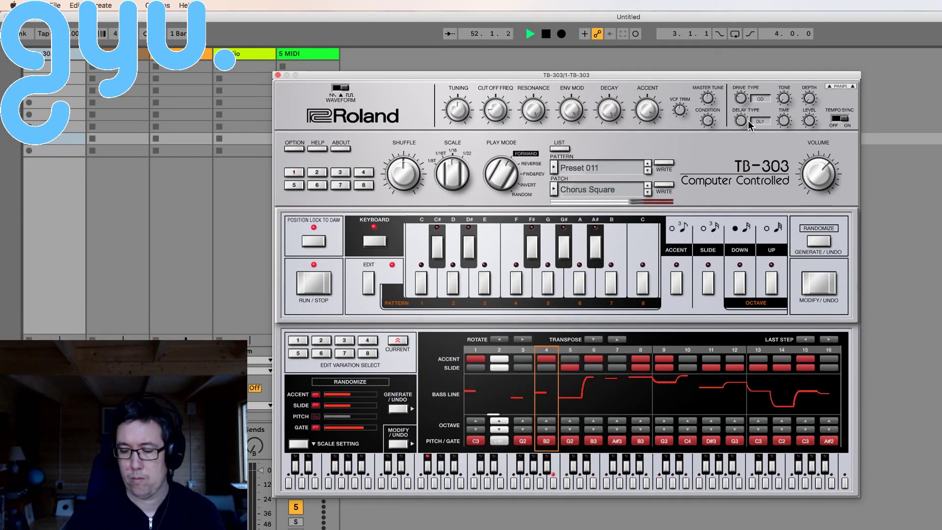
scroll(750, 125, "up", 1)
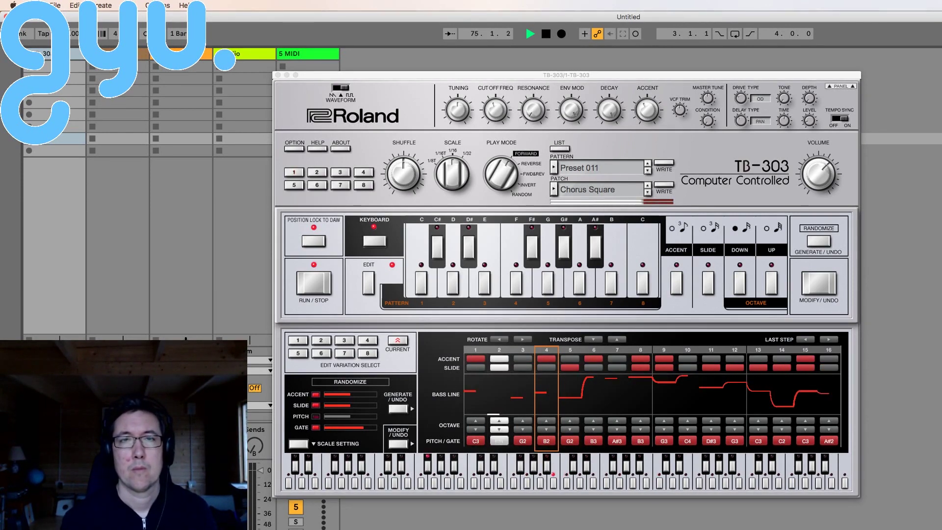
Load the PanDly Saw patch with pattern Preset 012, audition it, and stop playback.
left_click(649, 191)
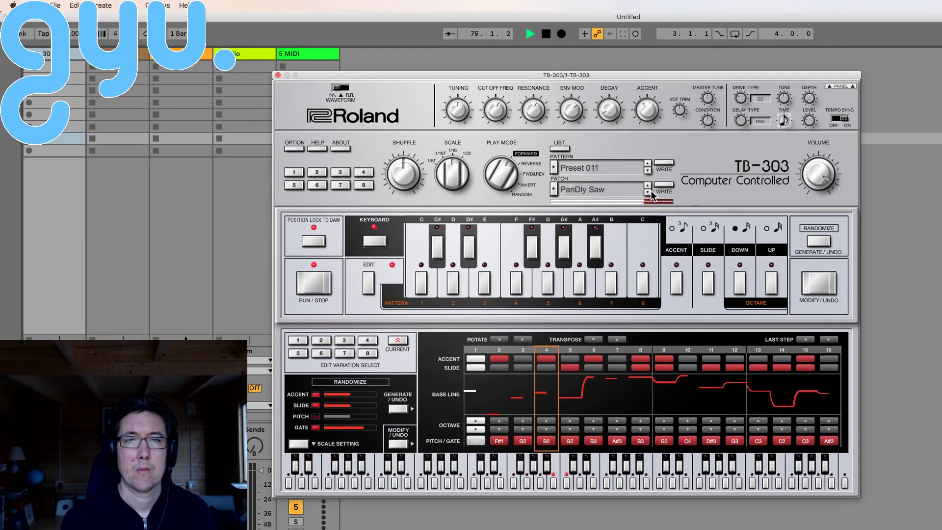
left_click(648, 172)
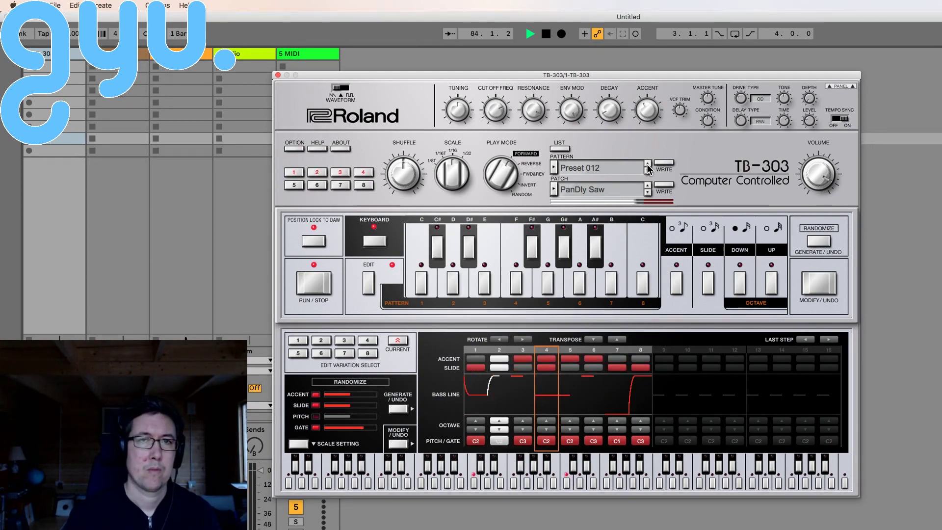
key("space")
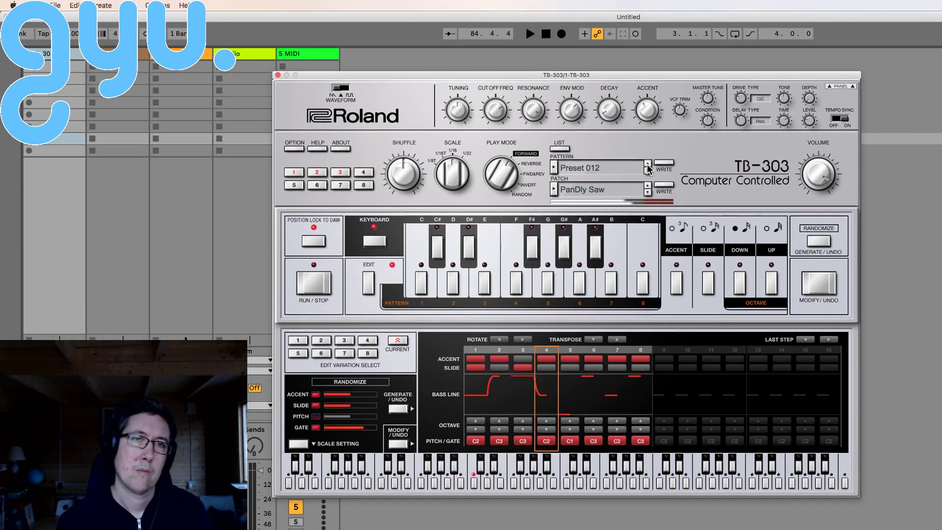
left_click(278, 74)
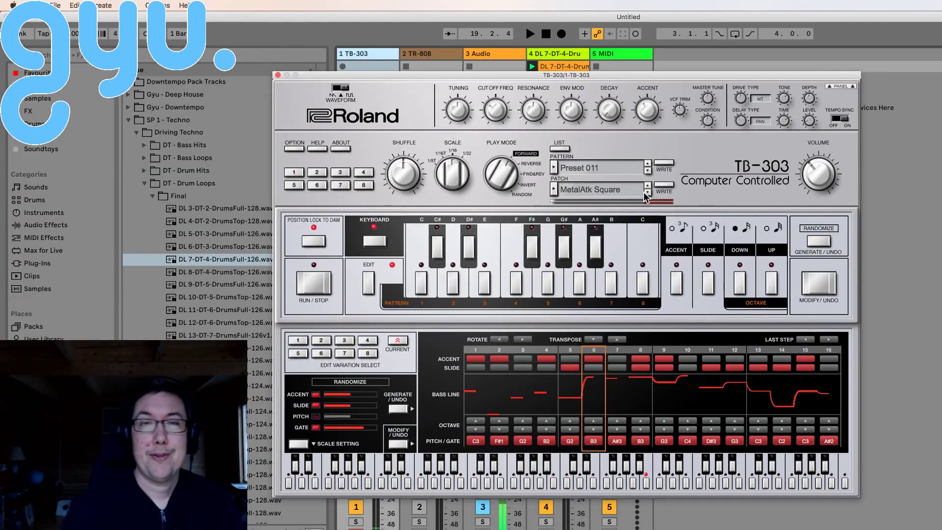
left_click(935, 294)
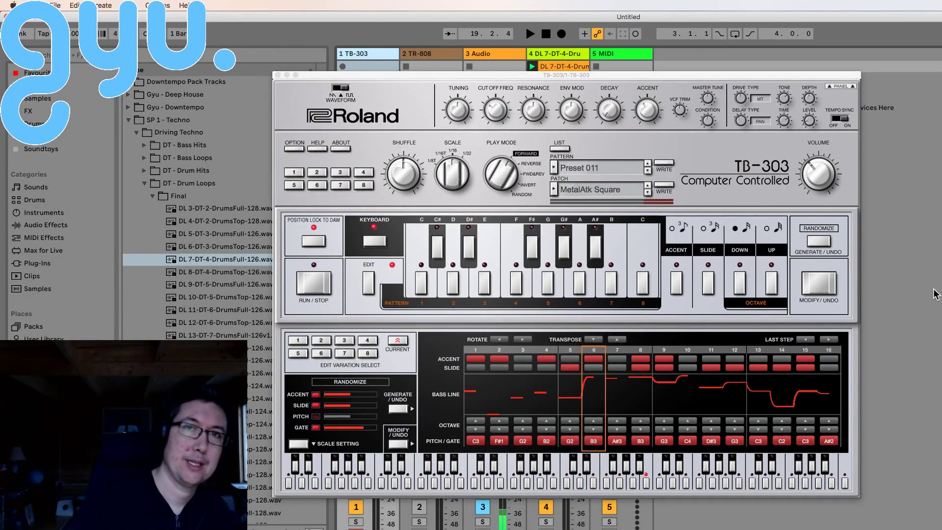